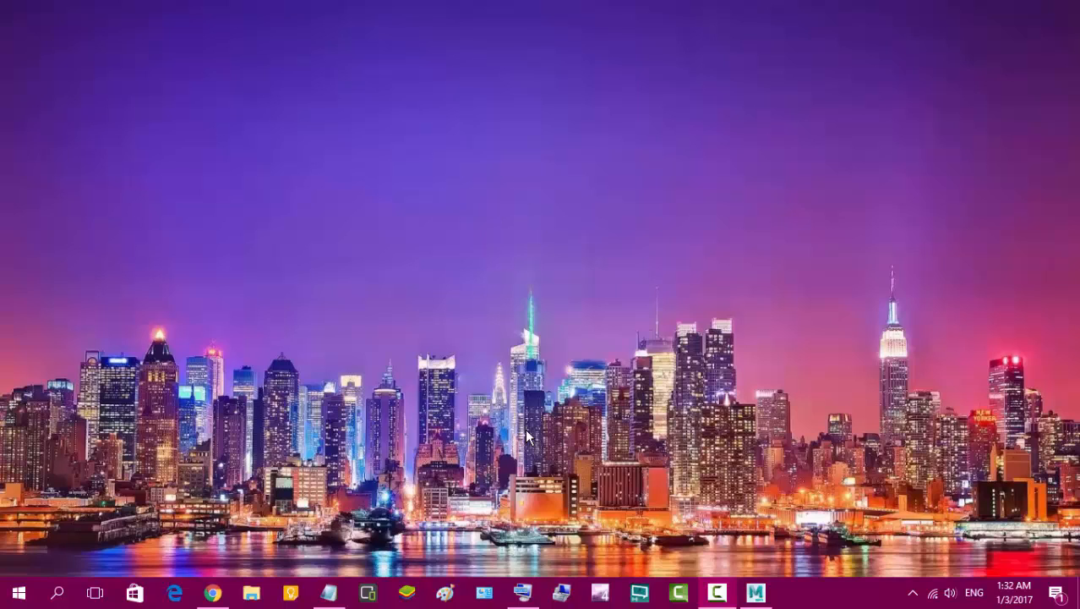
Bring up the blank Notepad document and write the greeting "Hi jirra jirtuu ?" followed by an empty line.
click(332, 591)
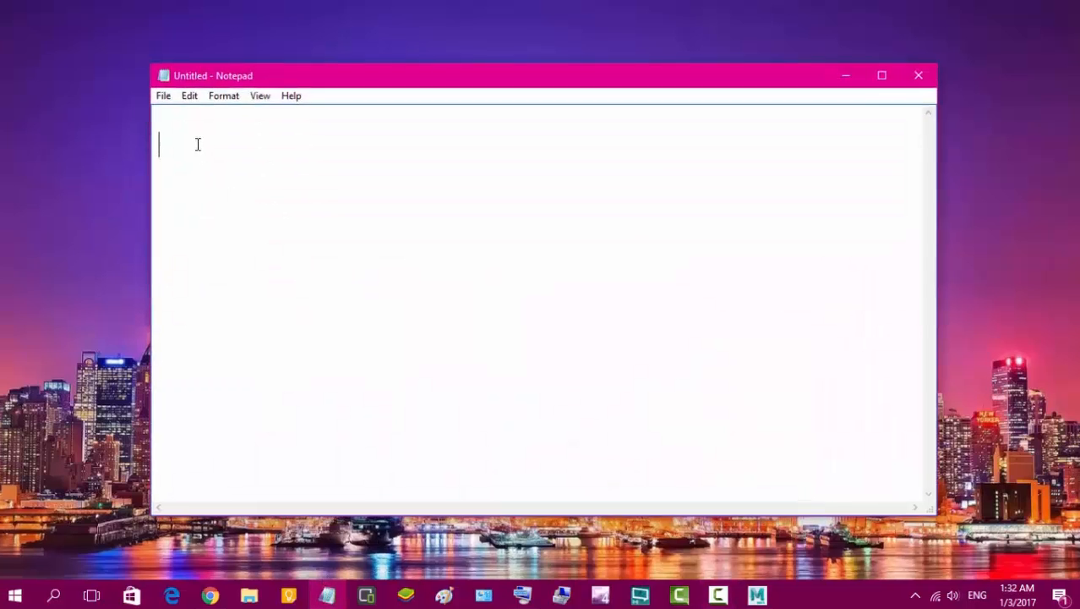
text(H)
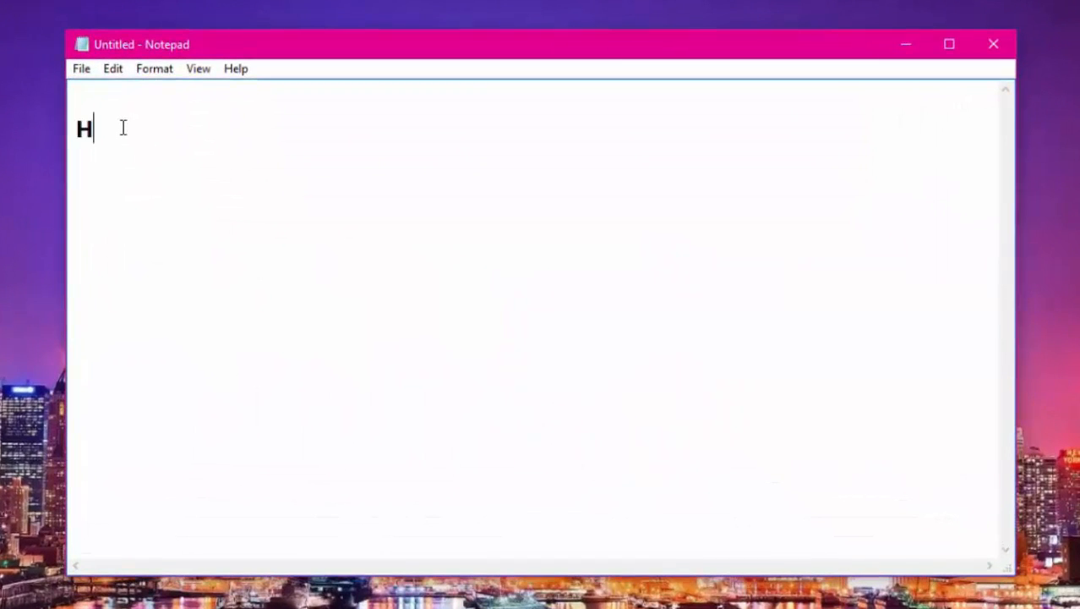
text(i jirra jirtuu)
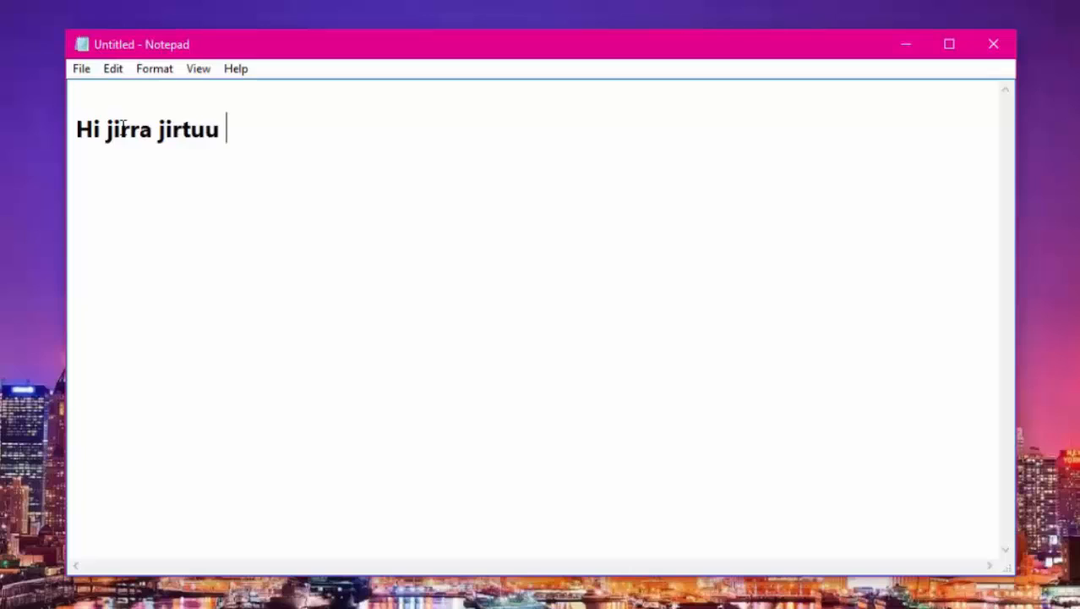
text( ?)
key(Return)
key(Return)
Start the introduction paragraph with "Har'a kaniin isin agarsiisu akkaataa Autodesk Maya 2017".
text(Har)
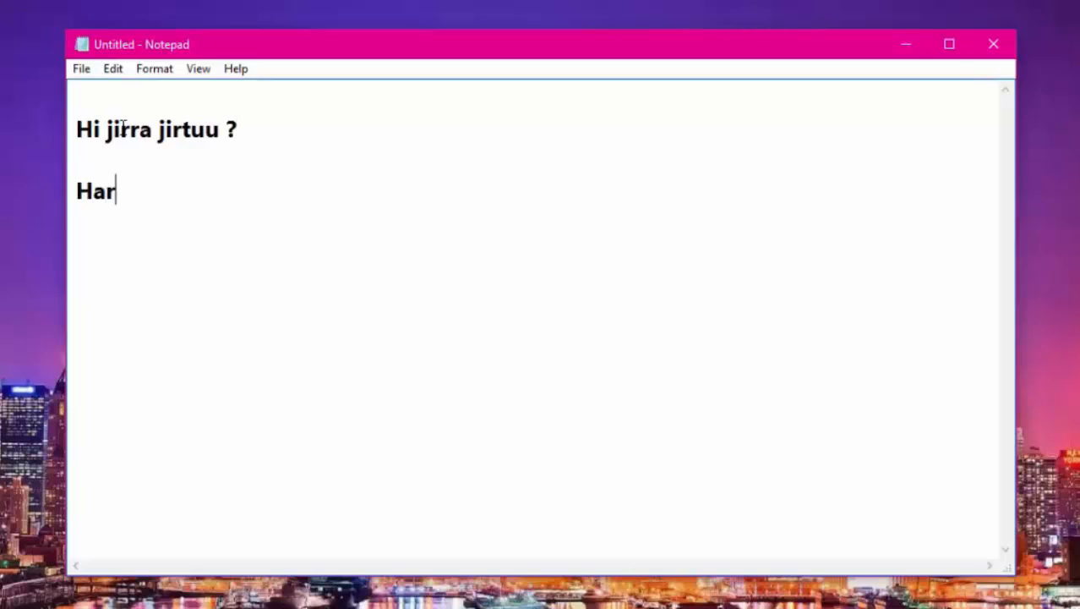
text('a kan)
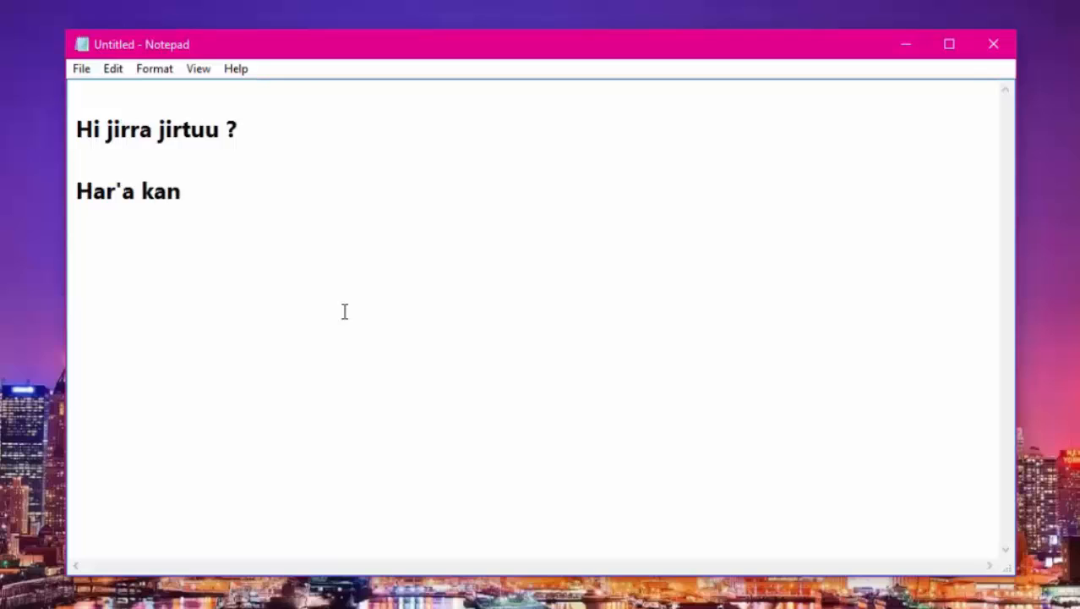
text(iin isi)
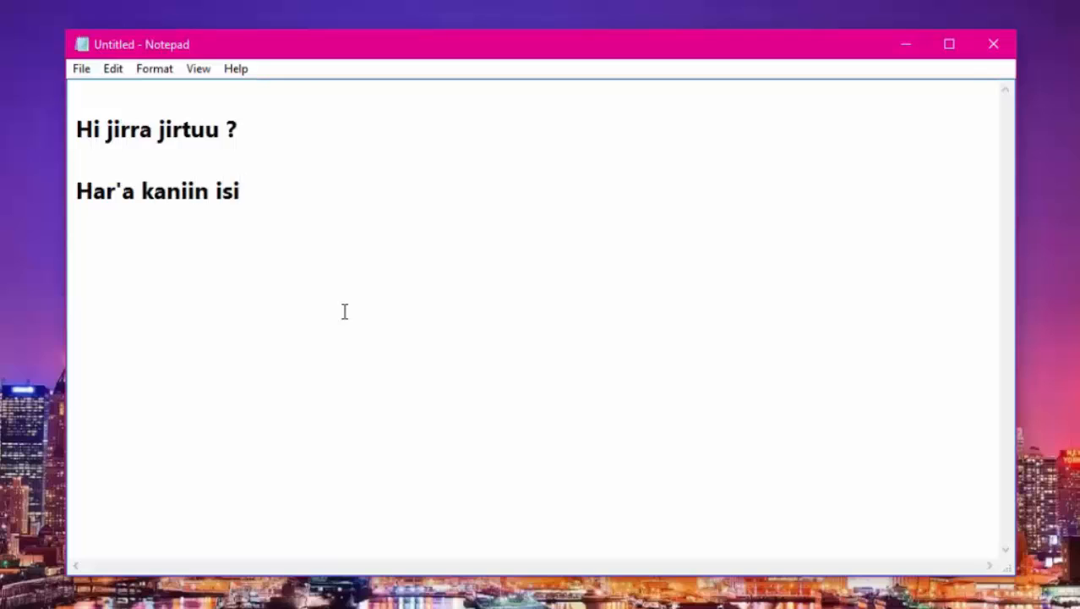
text(n agars)
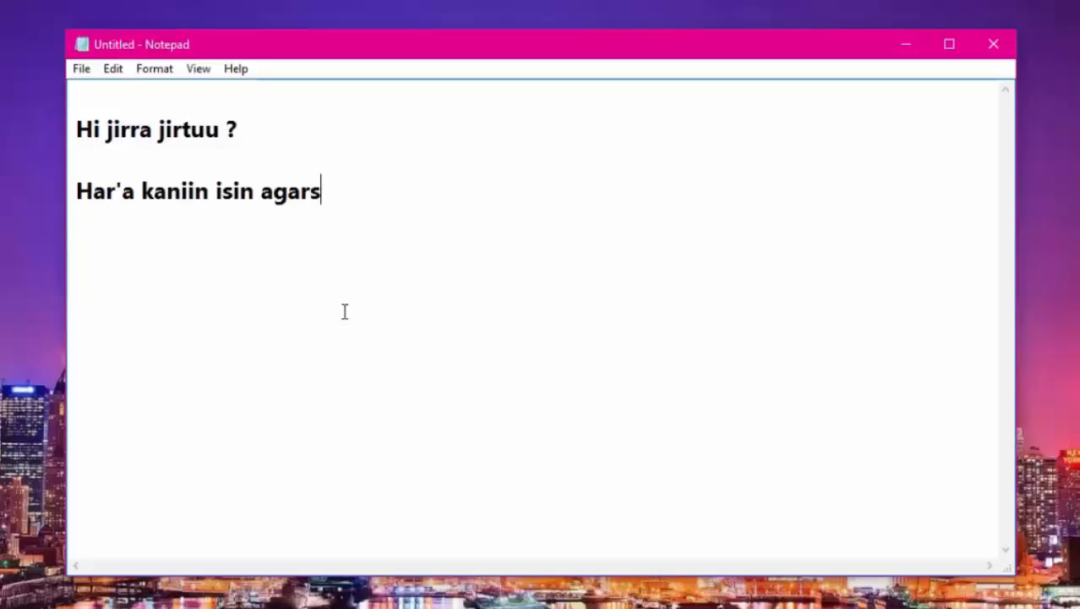
text(iisu akk)
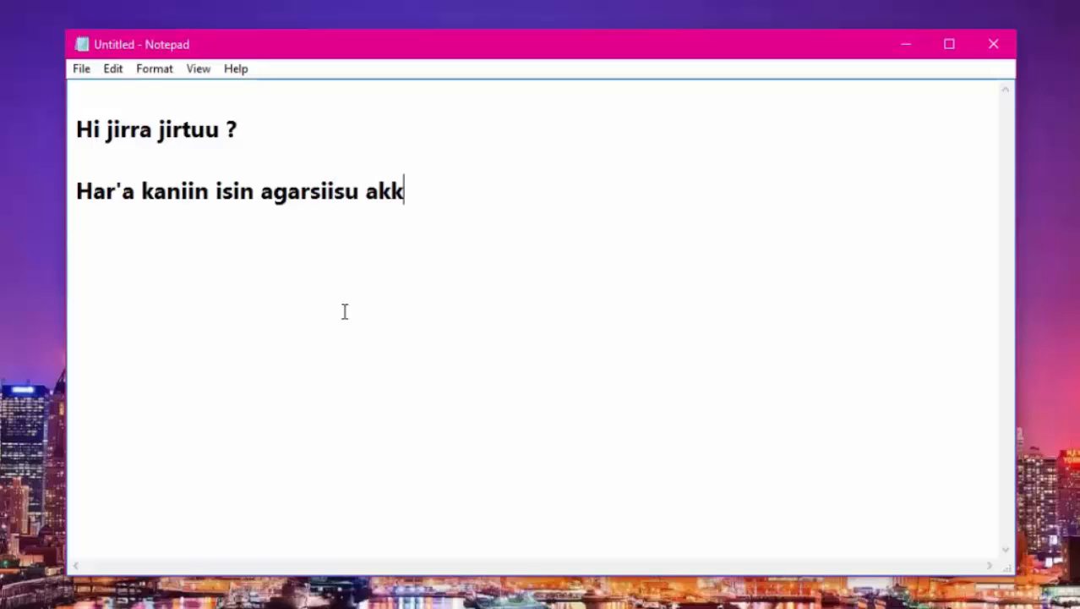
text(aataa A)
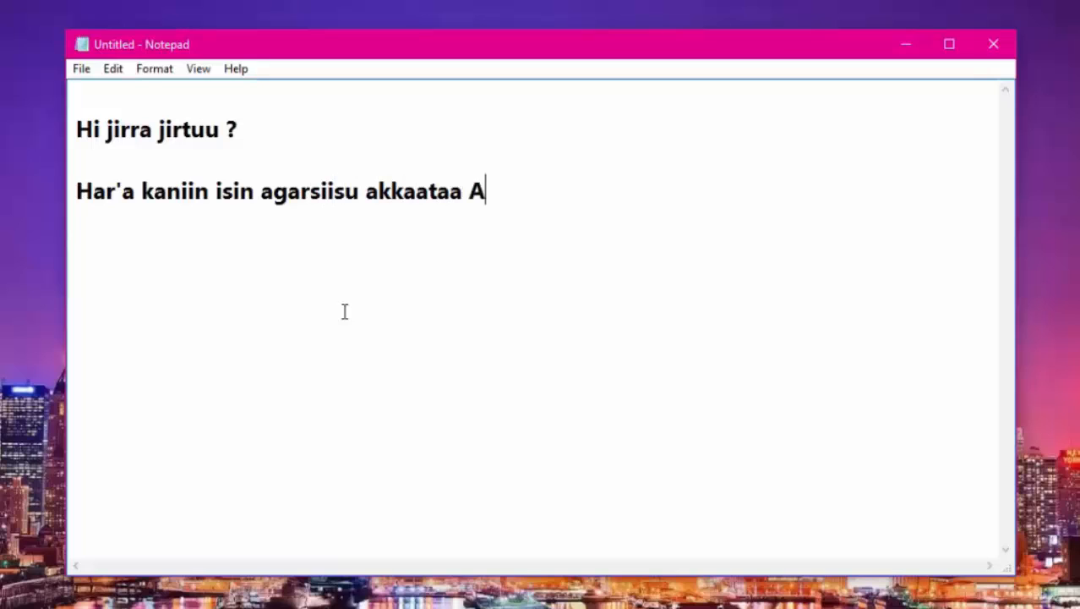
text(utodesk Maya)
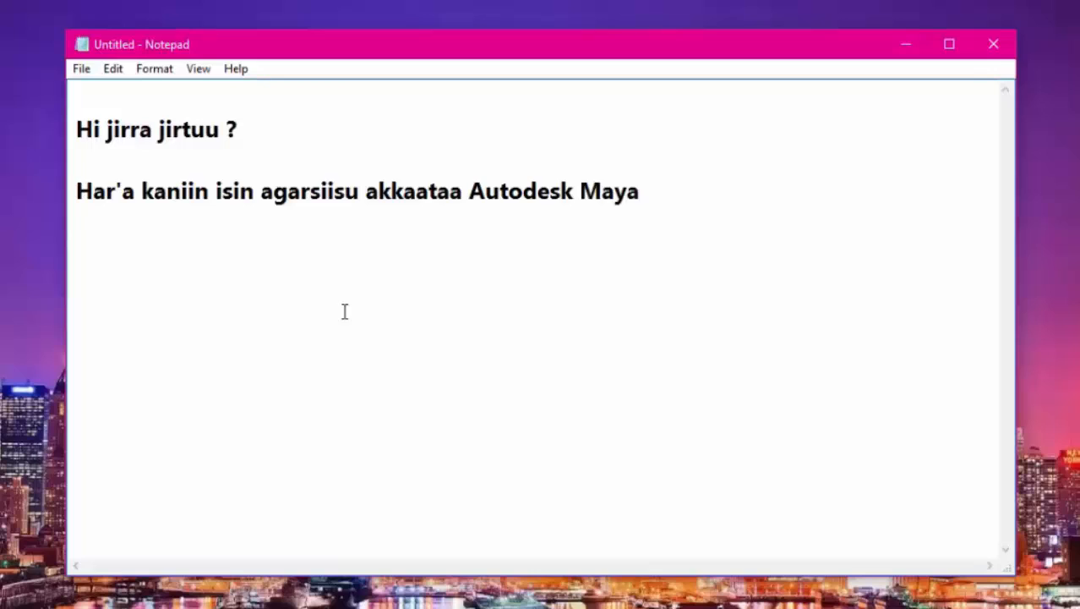
text( 2017)
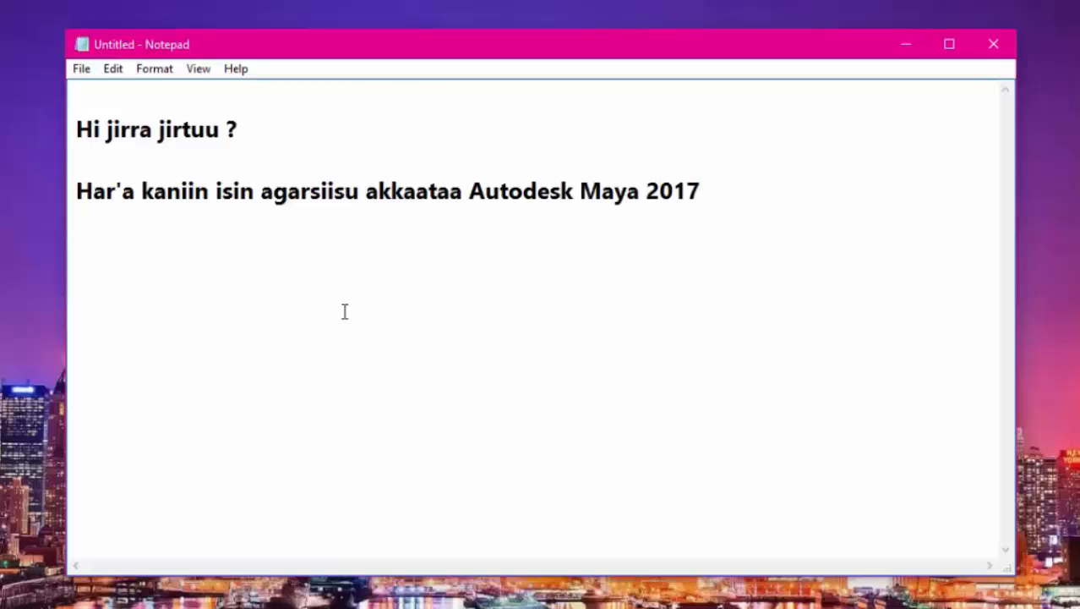
Continue the sentence with "irratti alaabaa wirfamaa jirtu ykn balali'aa jirtu hojjachuu dandeessan isin agarsiisaa na waliin turaa Tolee ?".
text( irratti)
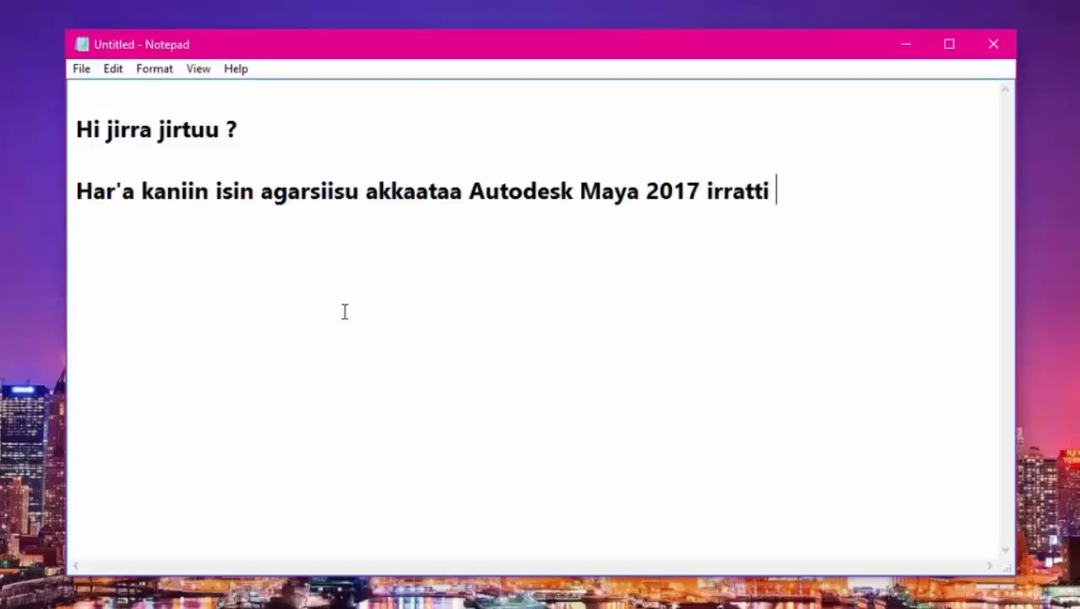
text( alaabaa wirfamaa jir)
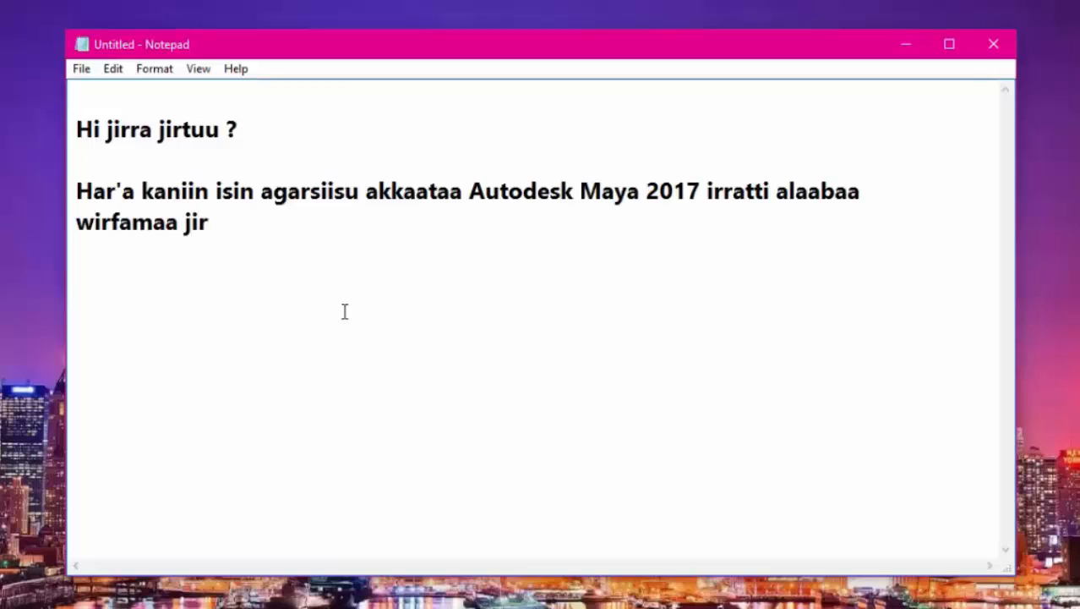
text(tu ykn balali)
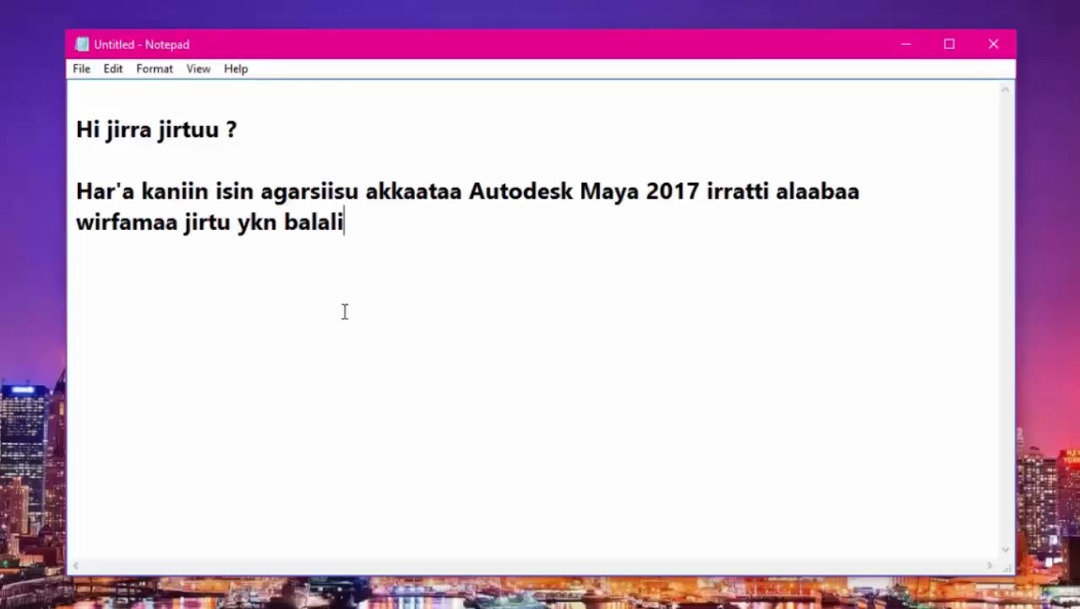
text('aa jirtu hojjachuu dandeessan isin agarsiisaa na waliin turaa Tolee)
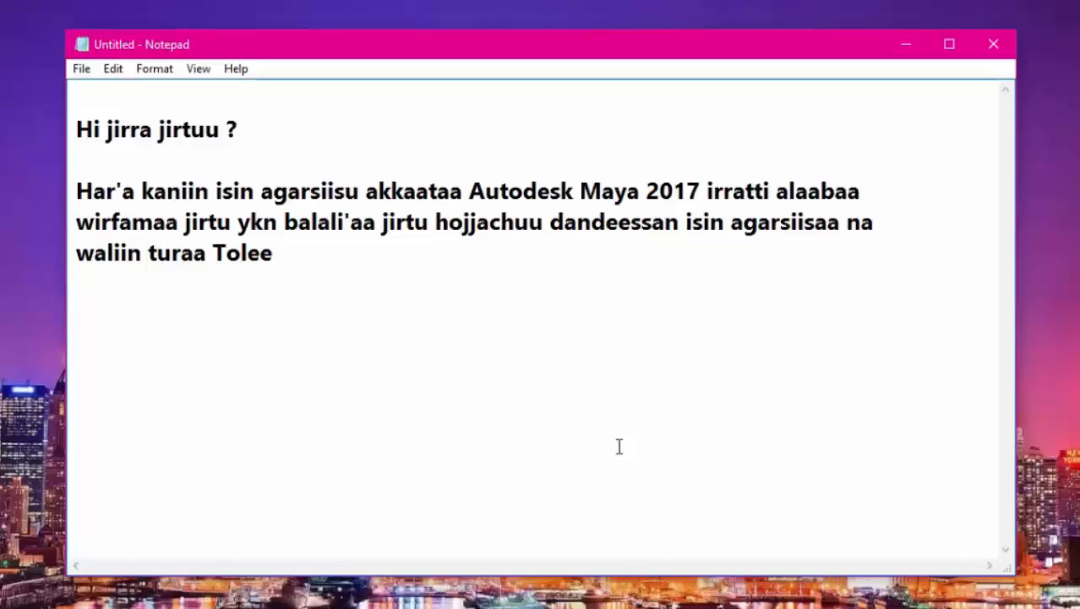
text( ?  )
Add a new paragraph reading "jalqaba irratti alaabaa feetan ni qopheeffattu achi booda kallattiin gara Autodesk Maya deem".
text(jalqaba irratti alaabaa)
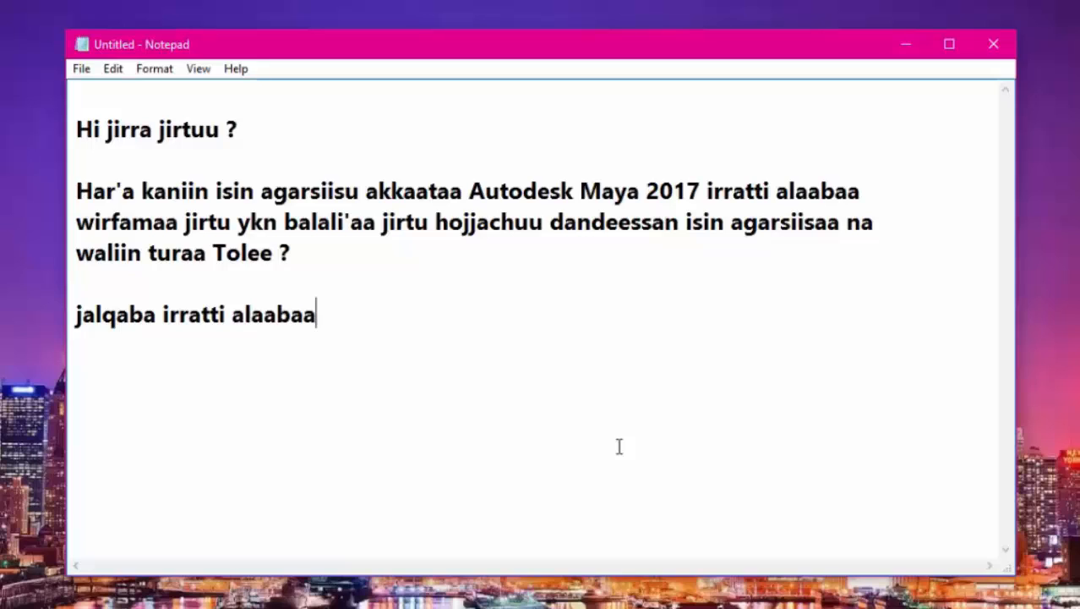
text( feetan n)
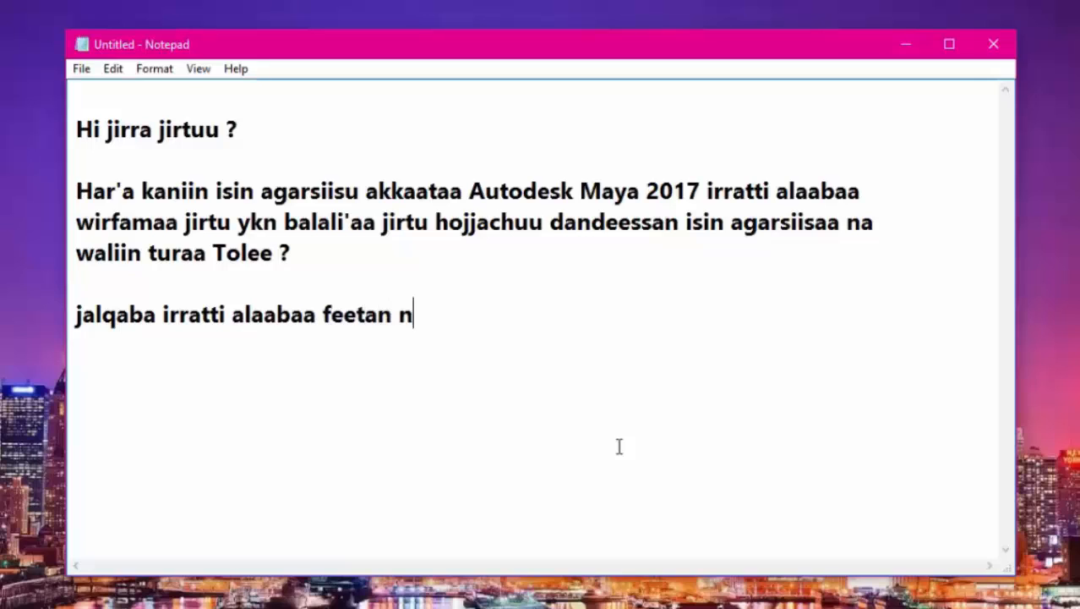
text(i qopheeffattu achi booda kallattiin gara)
key(Return)
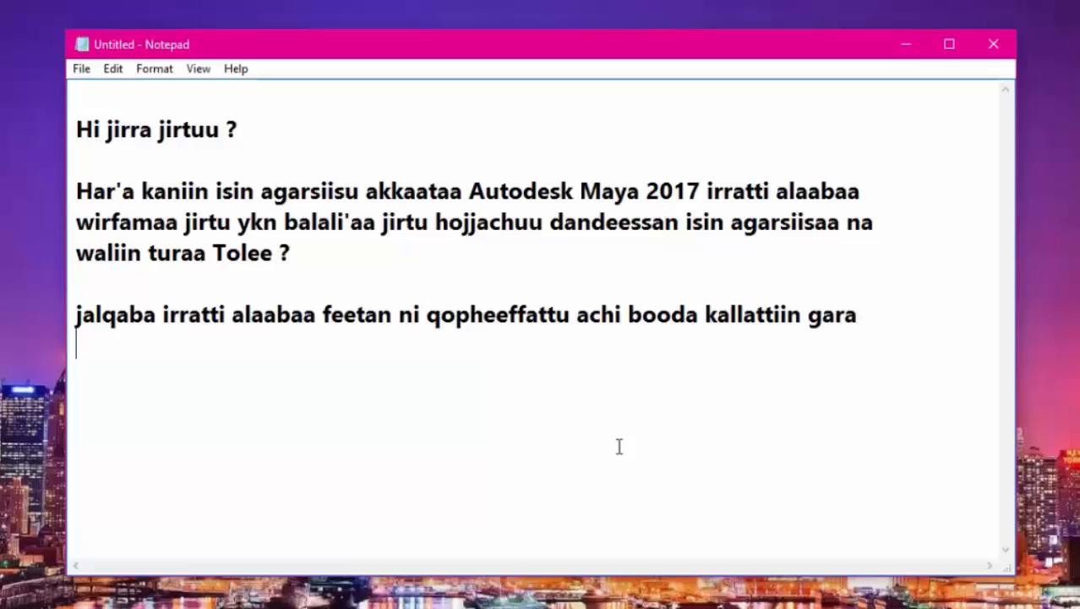
text(Autode)
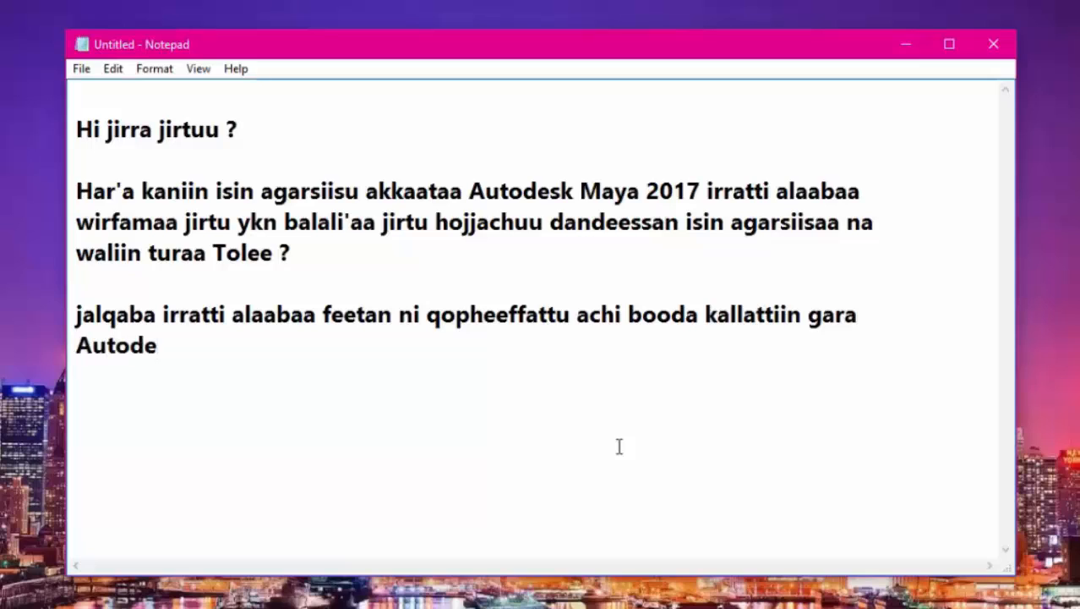
text(sk Ma)
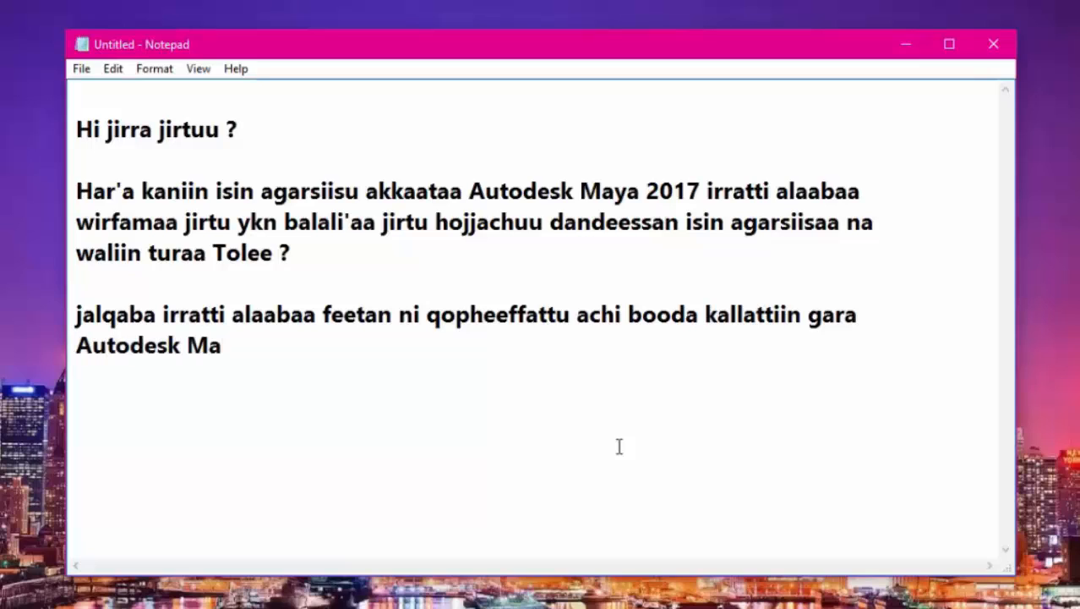
text(ya deem)
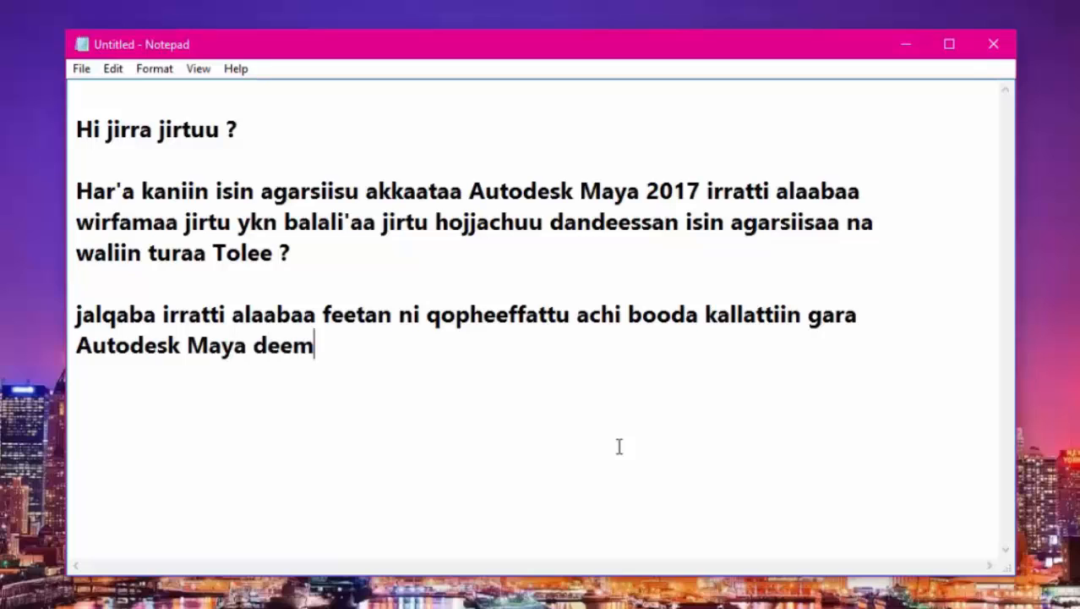
Complete the paragraph's last word as "deemtu..." and add the closing line "Na faana bu'aa..." below an empty line.
text(tu...  Na faab)
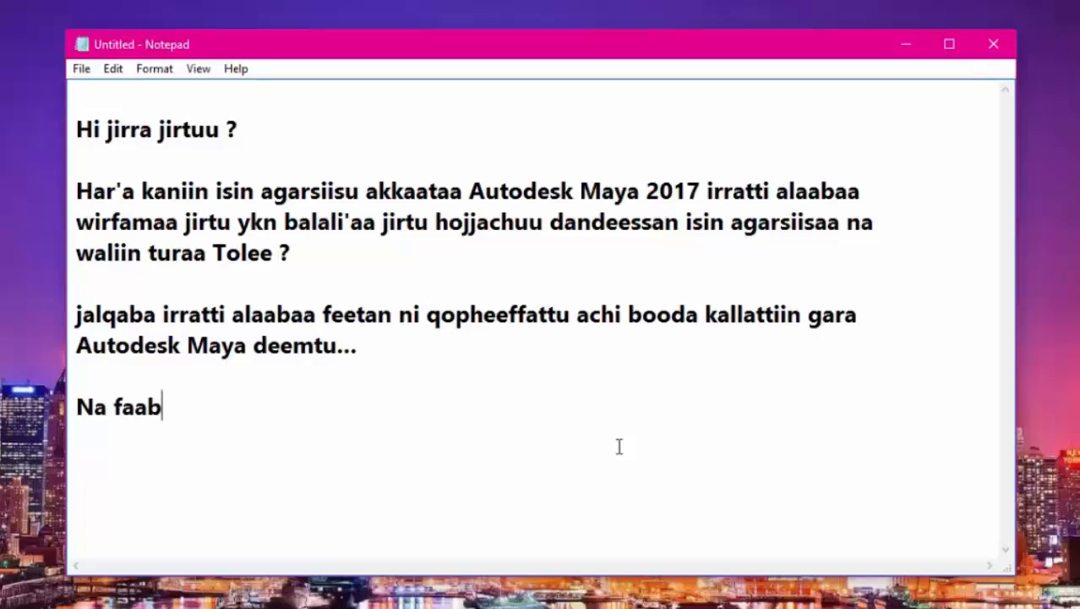
key(BackSpace)
text(na bu)
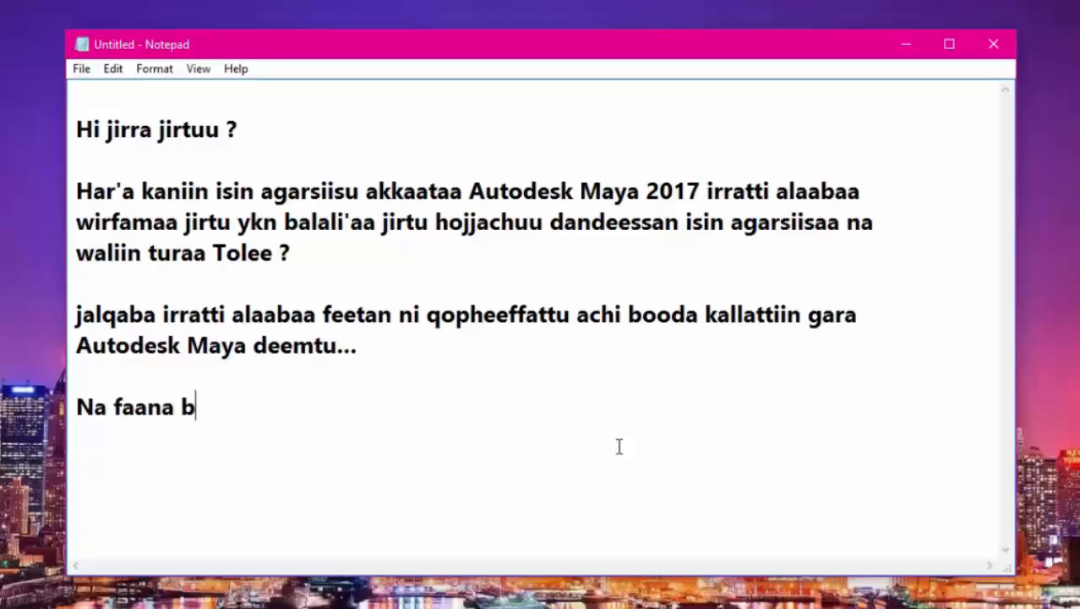
text('aa...)
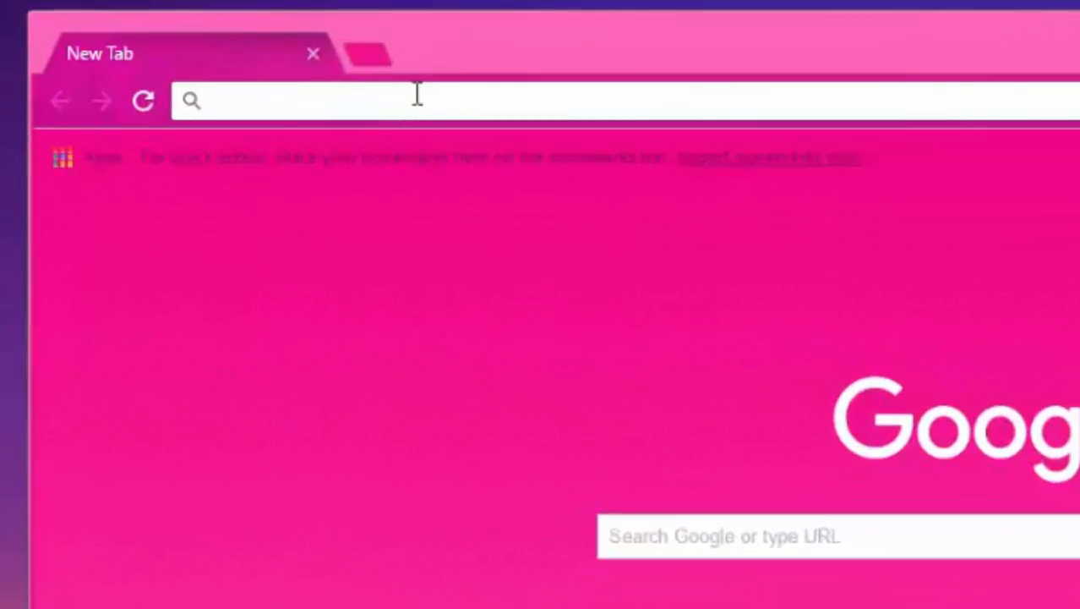
In Chrome, search for "abbaa gadaa flag" images and open the context options of the black, red and white flag picture.
text(a)
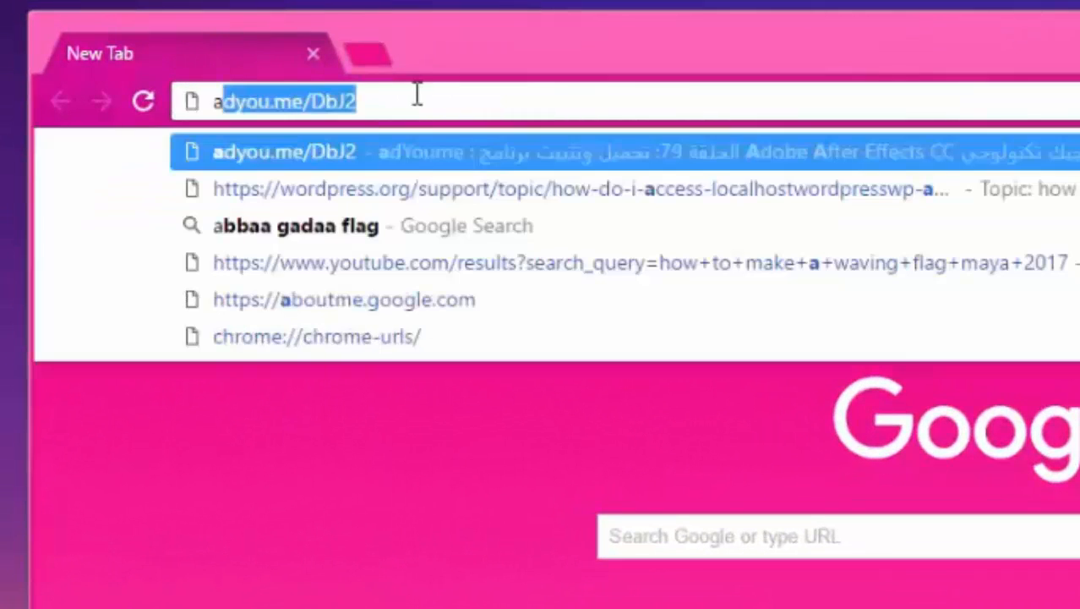
text(bbaa gada)
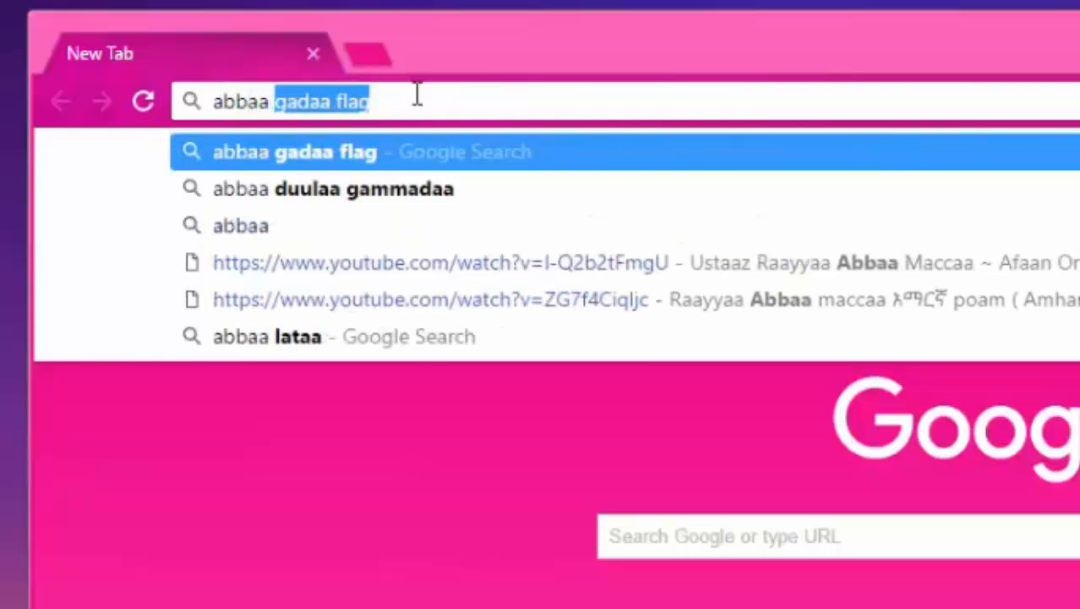
text(a fla)
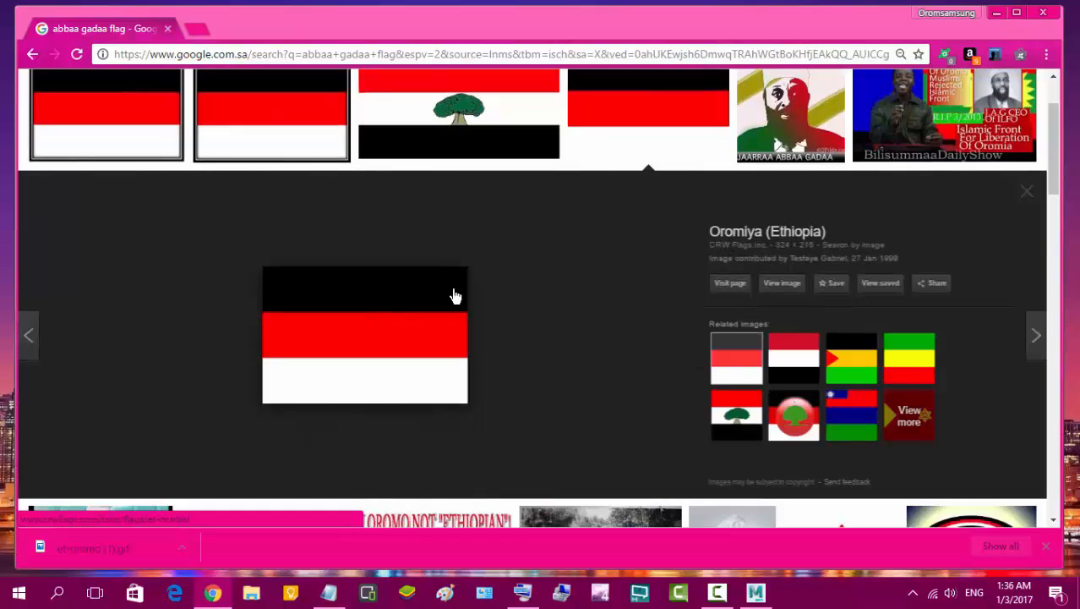
right_click(385, 314)
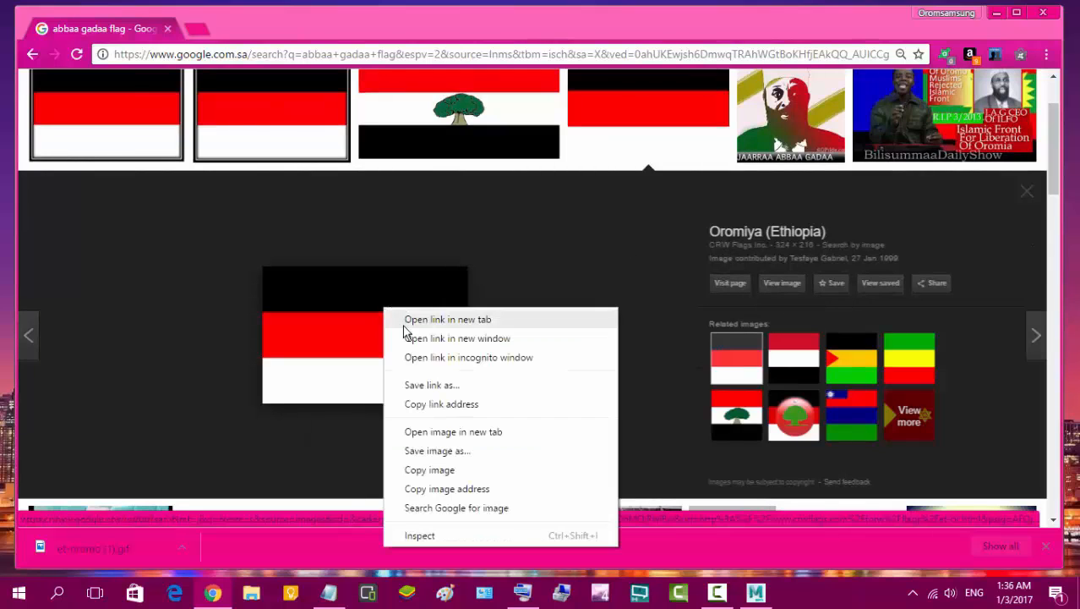
Switch to Autodesk Maya and create a polygon cube at the centre of the grid, with the Move tool active.
click(756, 594)
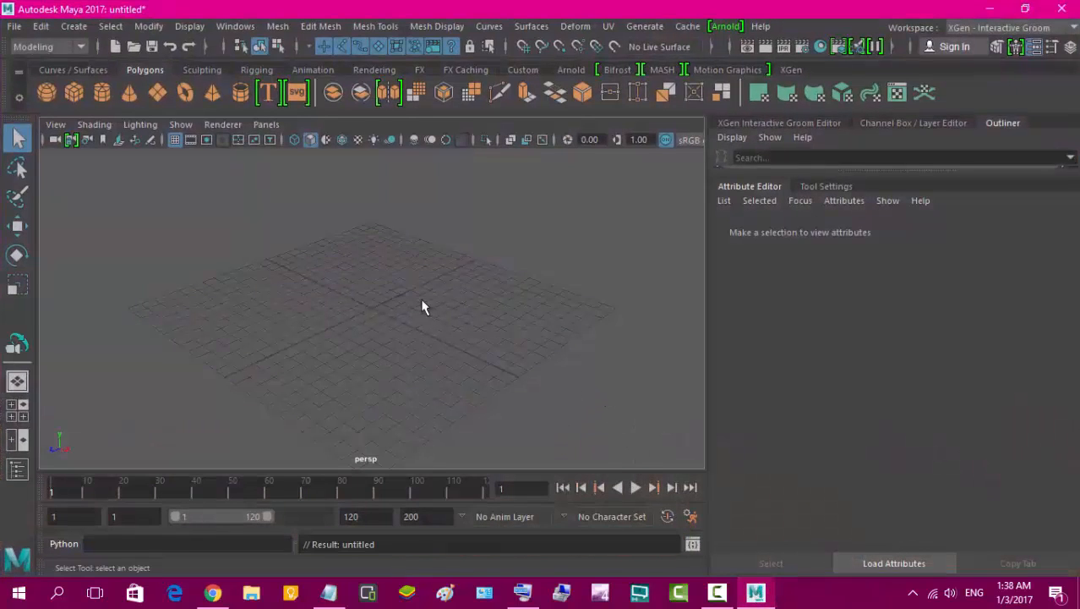
click(17, 342)
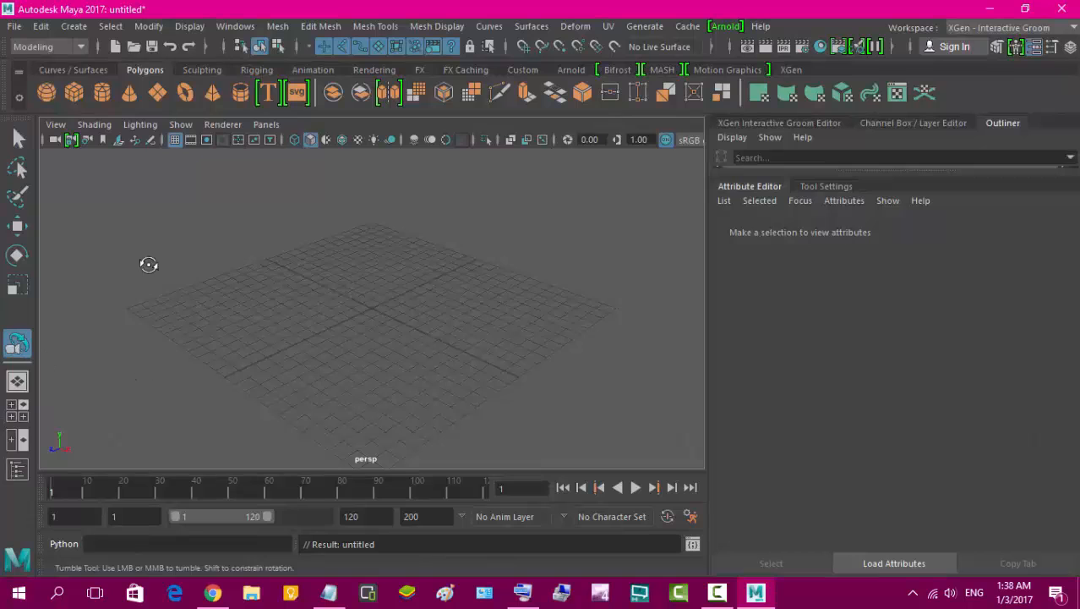
drag(144, 261, 345, 355)
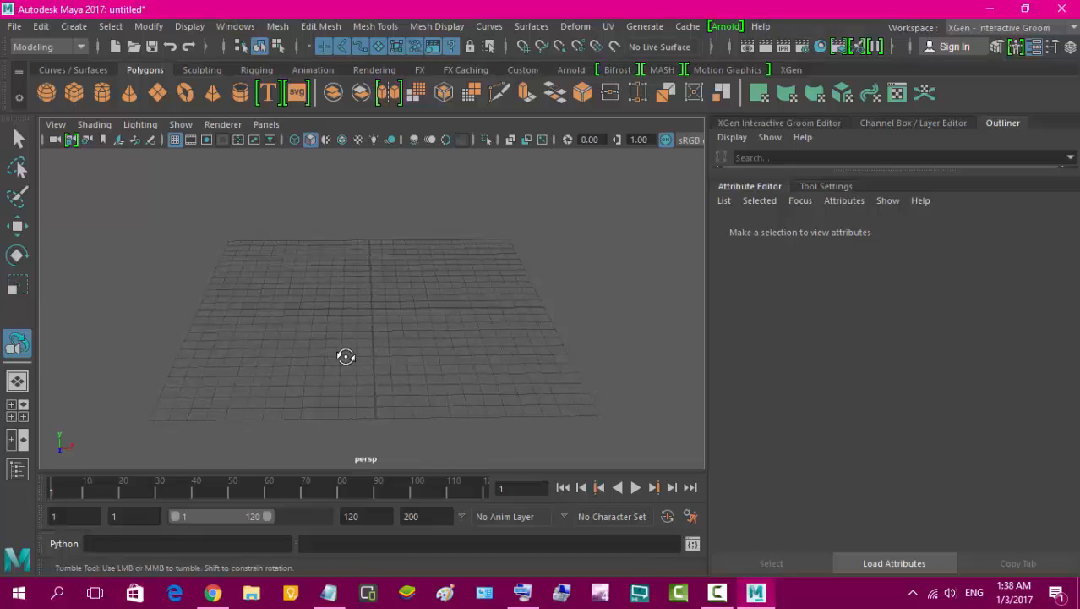
click(19, 223)
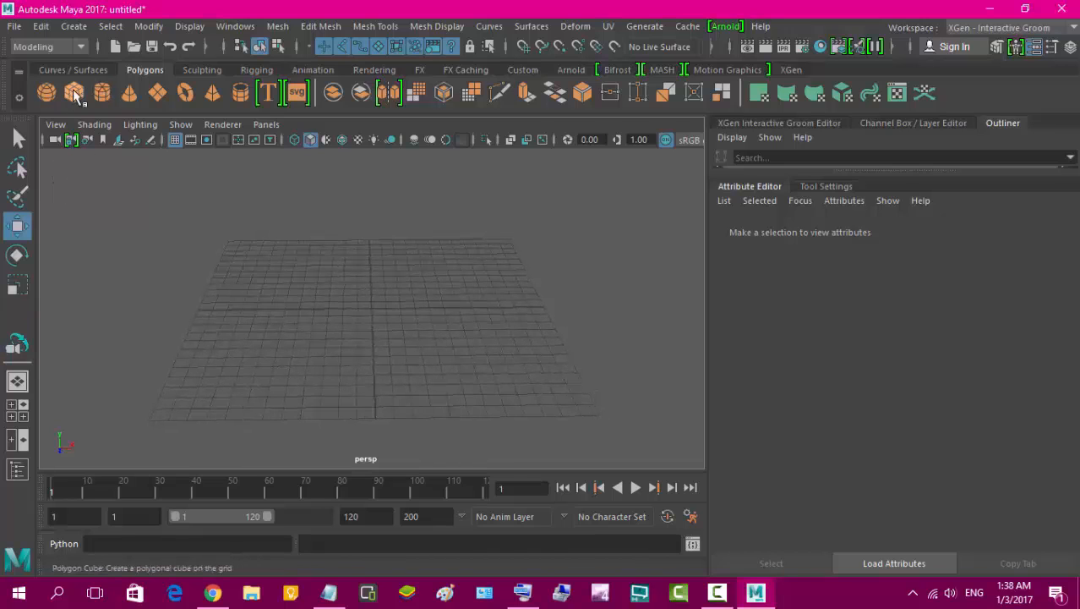
Flatten the cube into a square slab with width 3.856, height 0.5 and depth 3.856.
drag(812, 285, 765, 299)
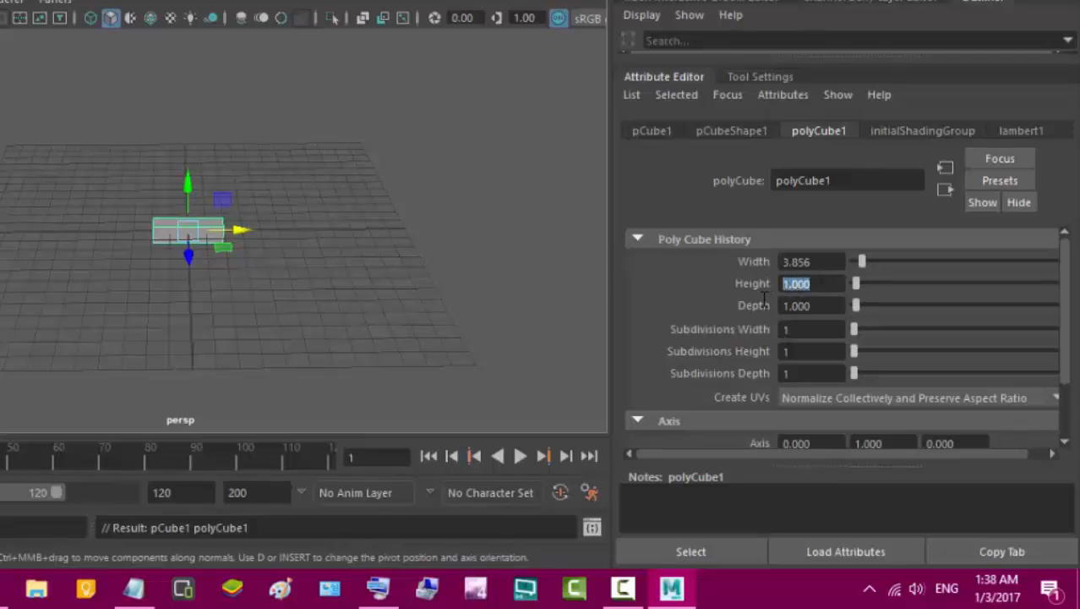
text(0.5)
drag(828, 306, 728, 304)
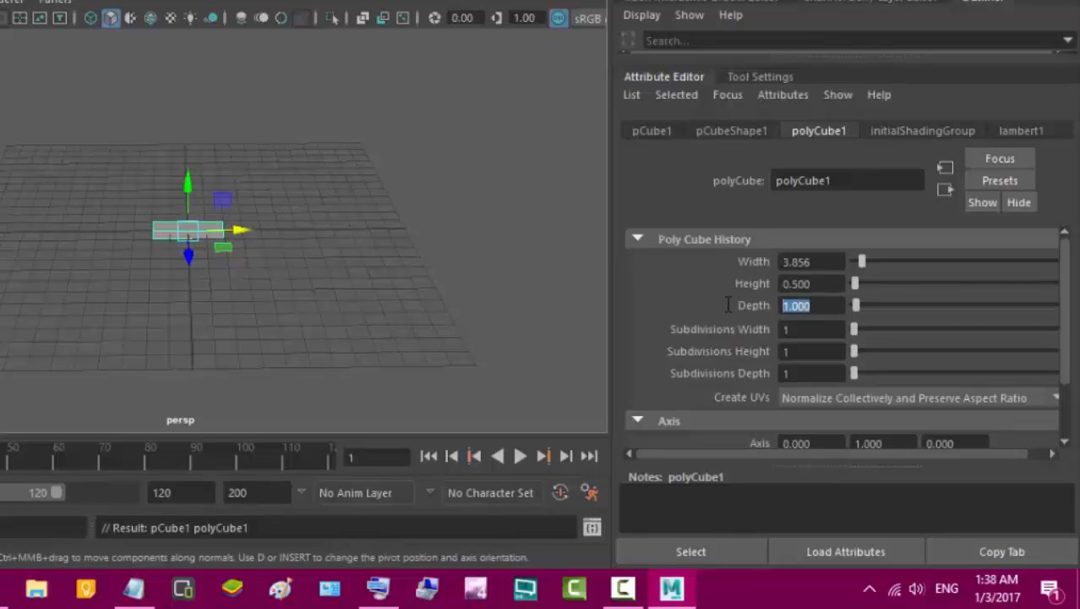
text(3.856)
key(Tab)
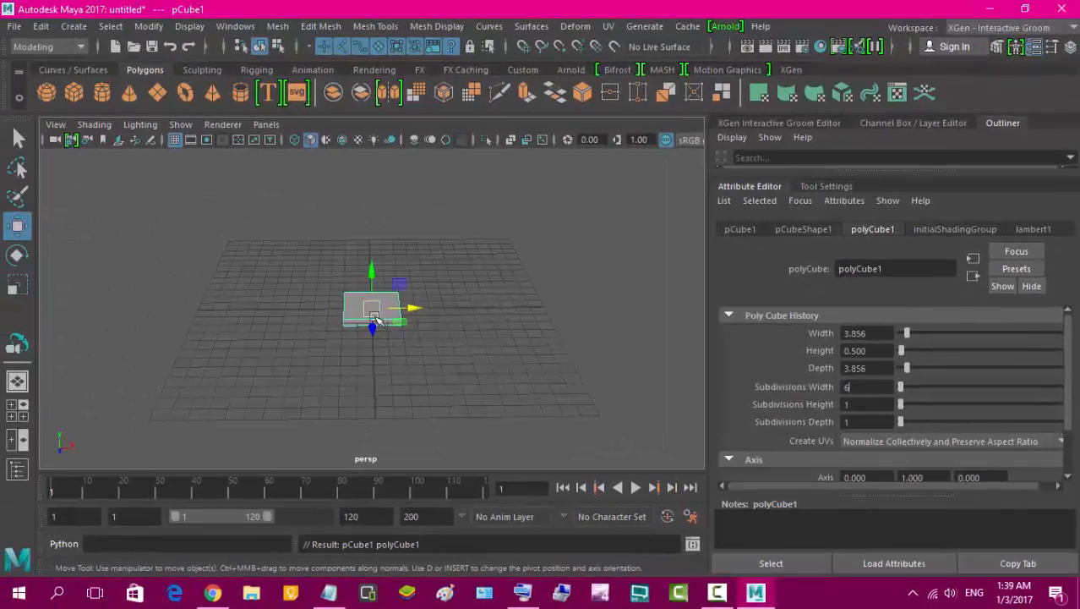
Move the flattened cube slab forward along the Z axis towards the near edge of the grid.
click(189, 255)
drag(372, 330, 373, 418)
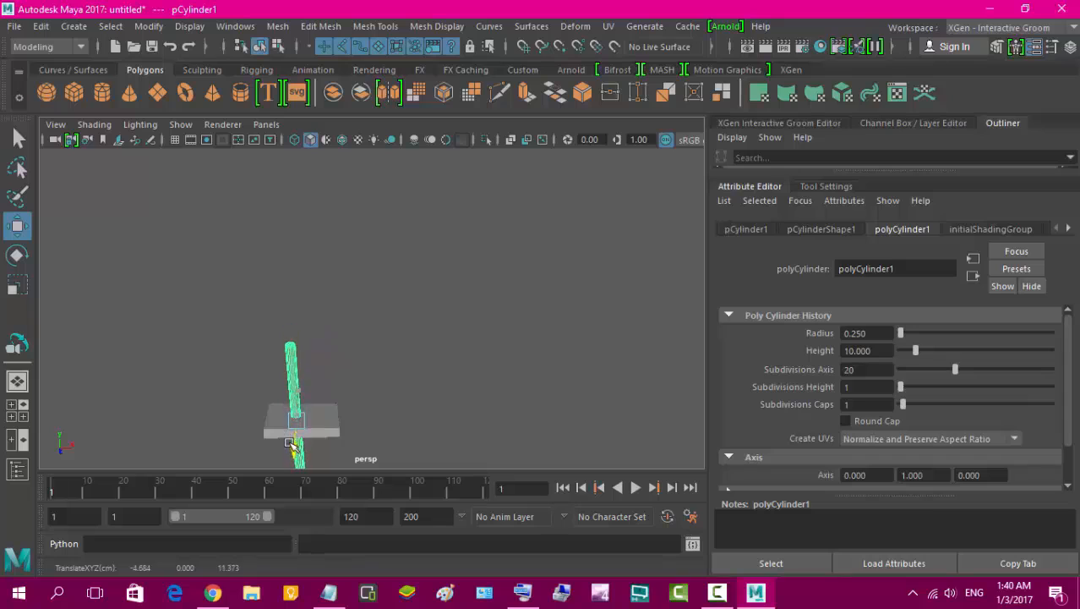
Raise the thin cylinder of radius 0.25 and height 10 so it stands above the slab as a flagpole.
drag(297, 427, 298, 290)
key(e)
click(17, 226)
drag(336, 336, 298, 326)
click(17, 256)
scroll(386, 355, down, 3)
scroll(387, 355, up, 2)
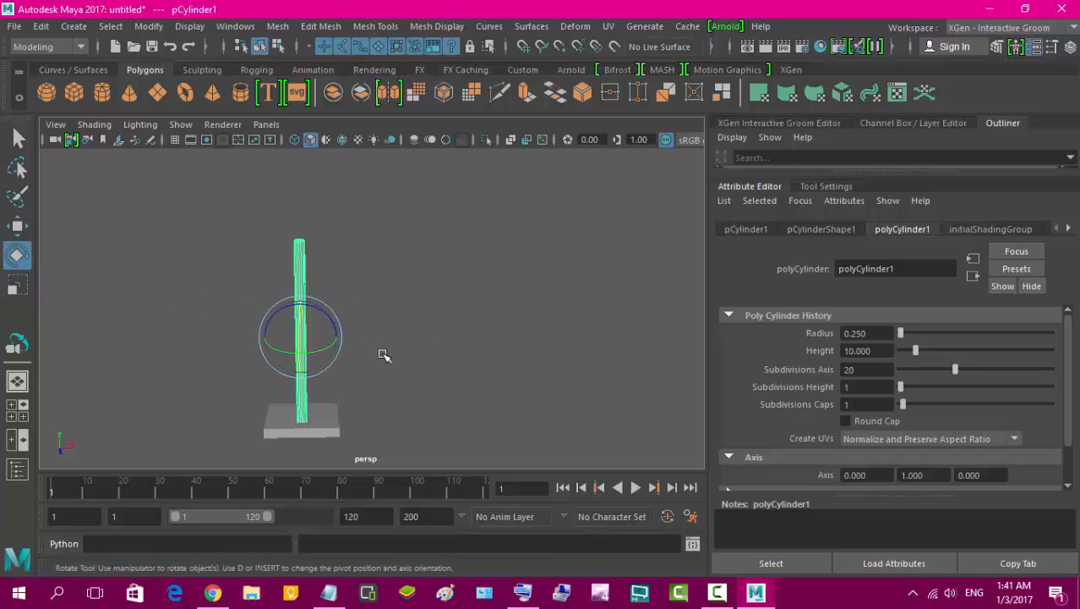
Shift the pole in depth onto the middle of the slab, lower its foot into the slab and clear the selection.
alt+drag(371, 355, 212, 393)
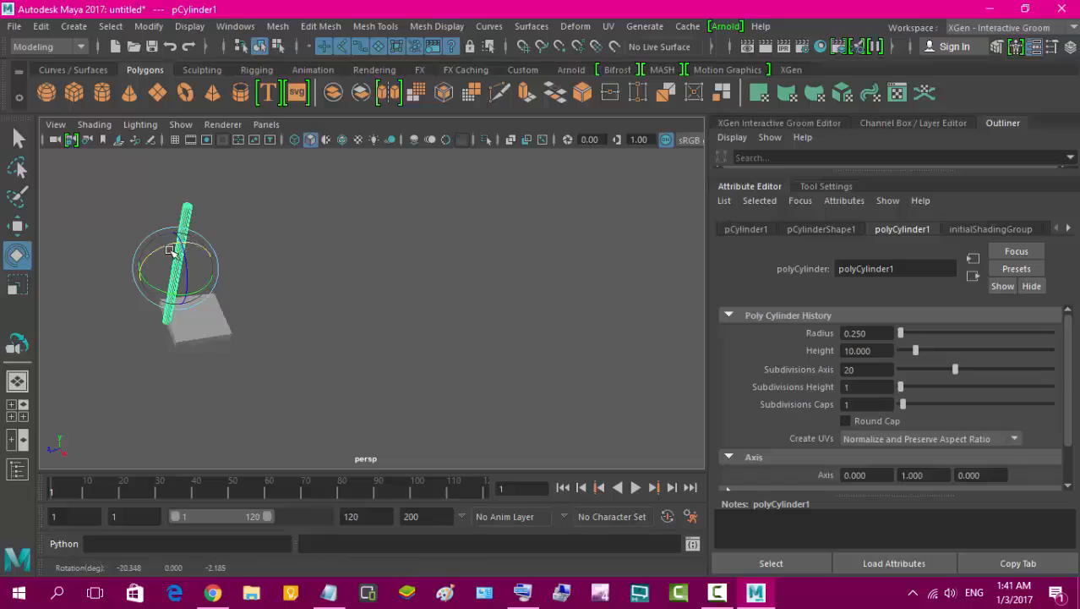
click(17, 226)
drag(136, 279, 176, 274)
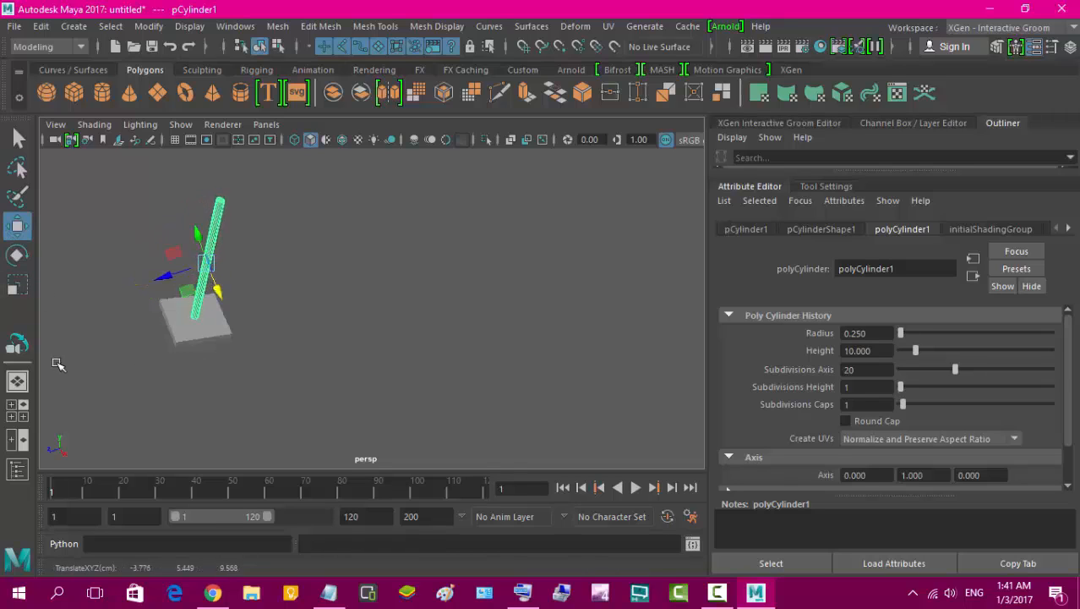
alt+drag(102, 353, 381, 278)
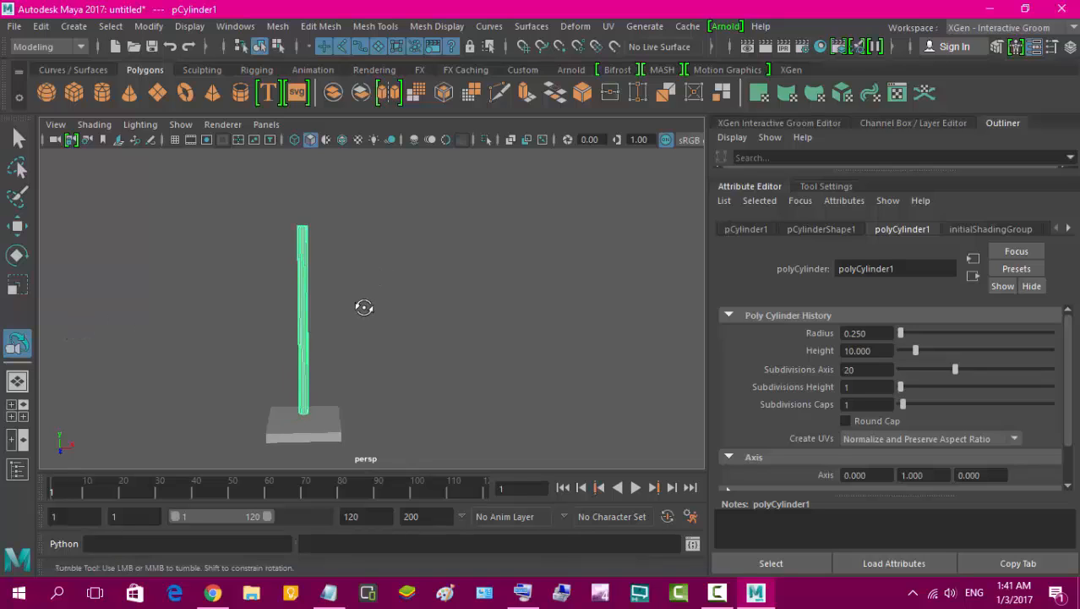
click(17, 225)
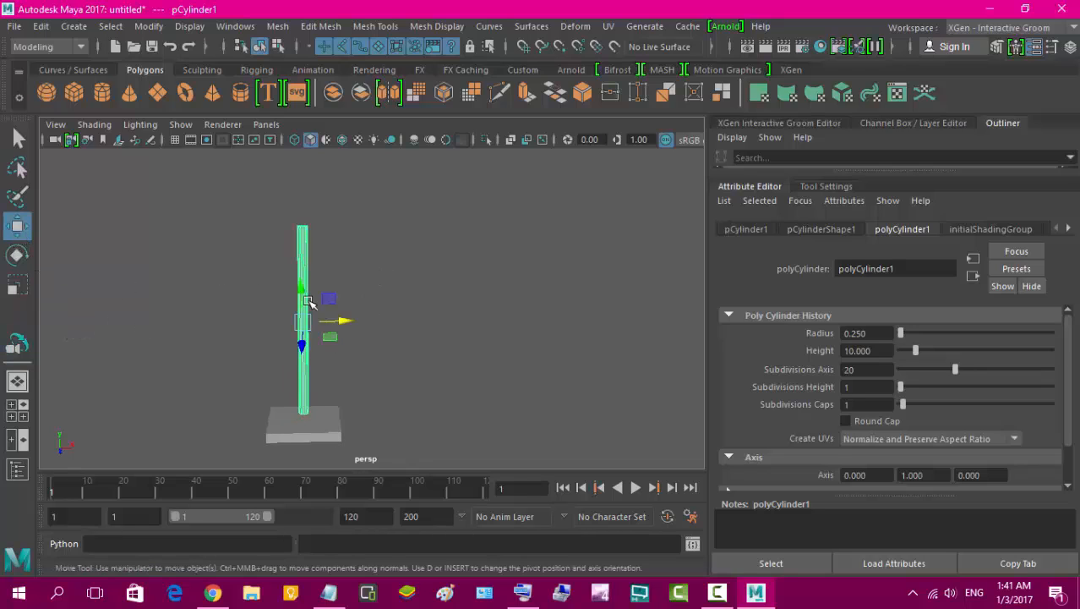
drag(308, 303, 306, 345)
click(441, 342)
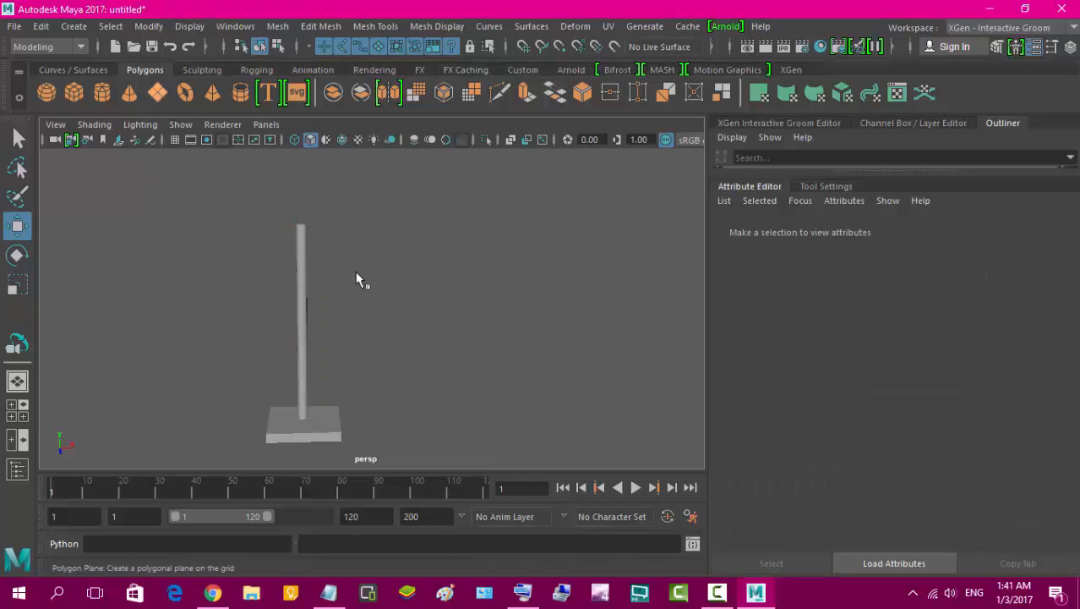
Place a polygon plane beside the pole and size it to width 5.830 and height 3.184.
drag(407, 308, 456, 310)
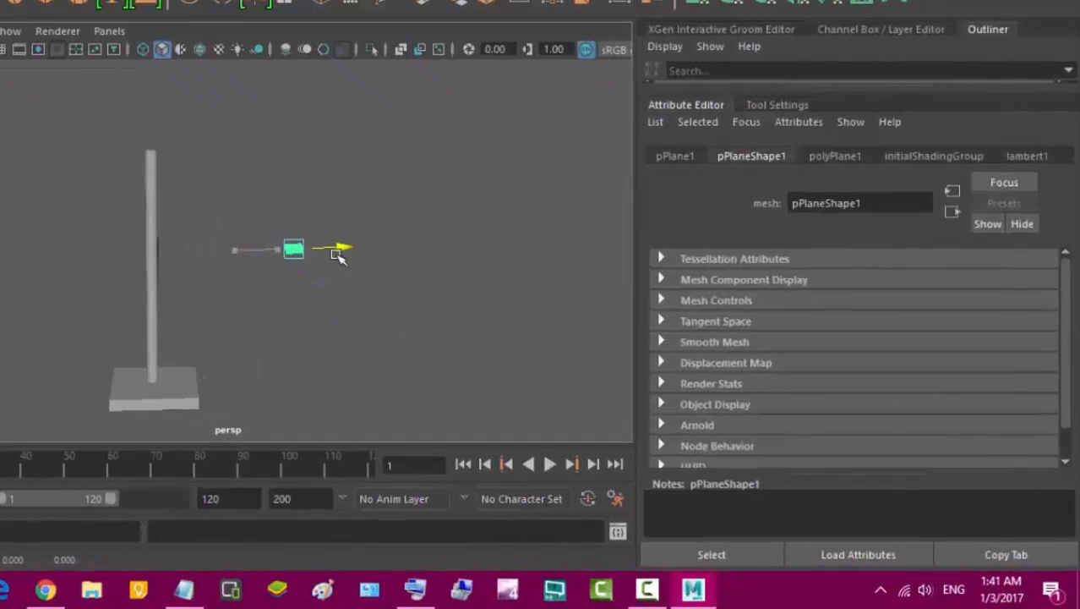
drag(338, 256, 340, 256)
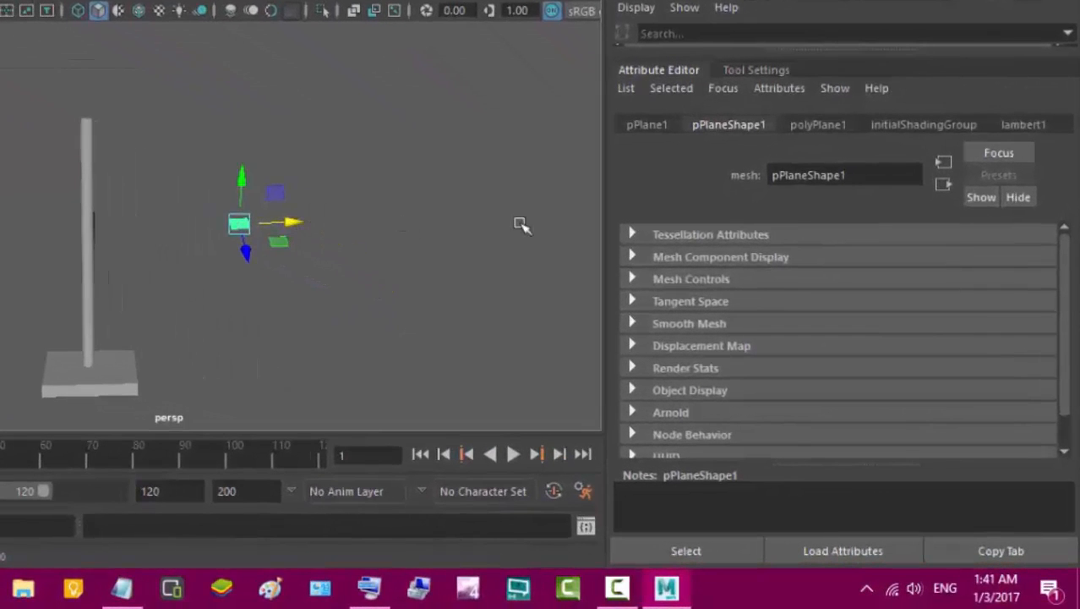
click(832, 157)
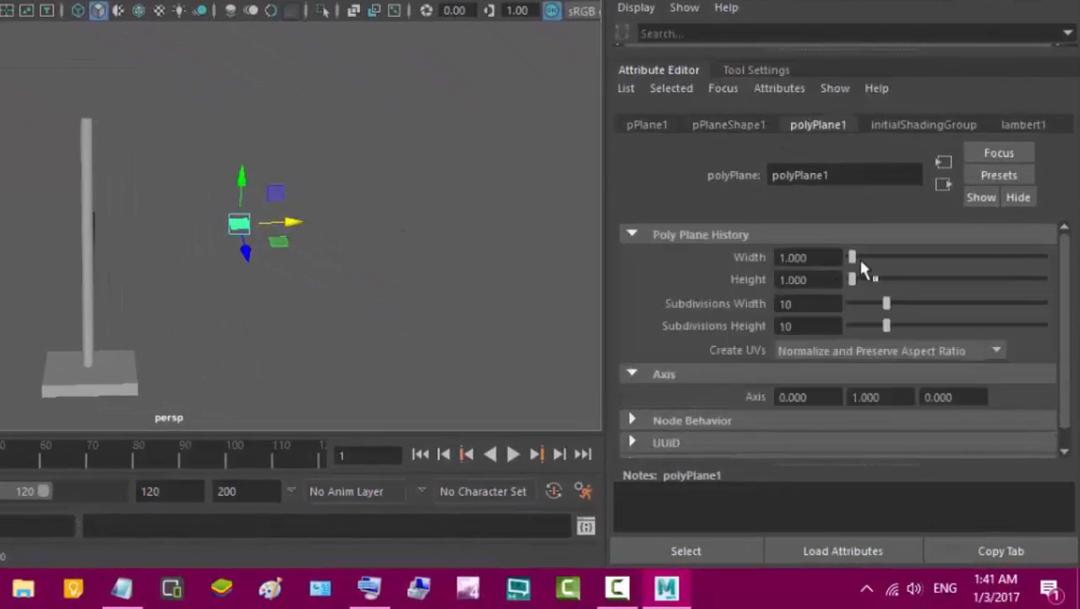
drag(854, 257, 858, 257)
drag(852, 279, 861, 262)
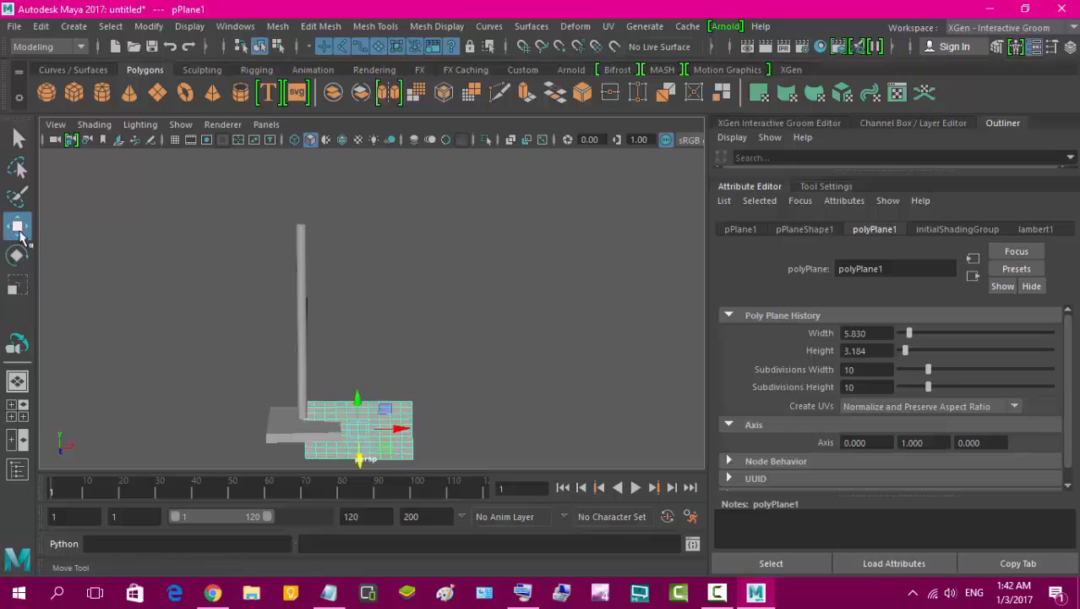
Raise the flag plane to the upper end of the pole and bring its side edge up to the pole.
drag(360, 396, 360, 211)
drag(395, 258, 427, 263)
drag(411, 261, 407, 261)
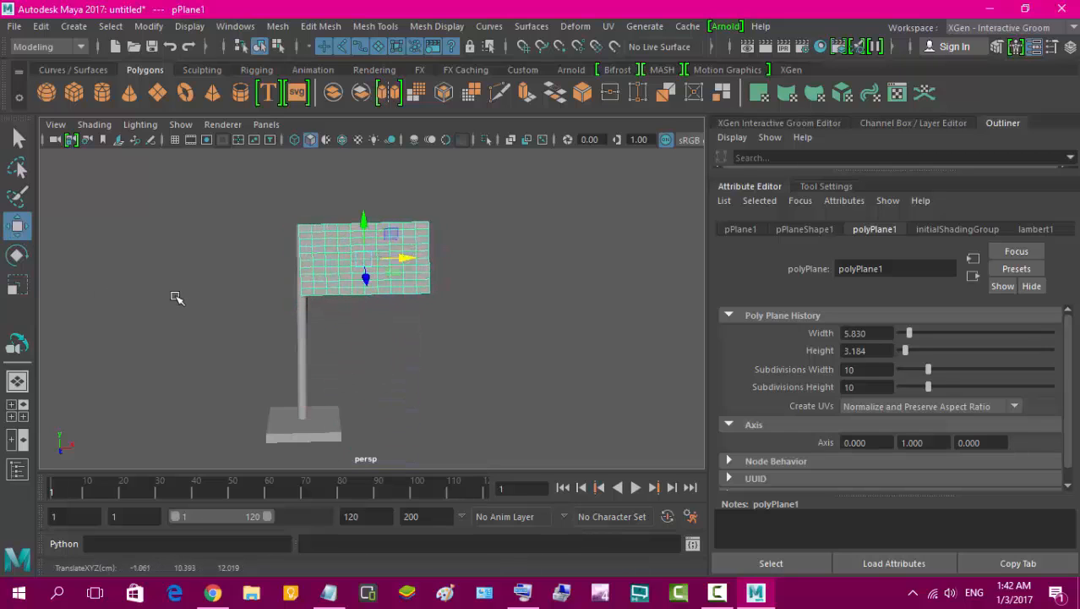
Fine-tune the flag plane's rotation and position so its edge meets the pole just below the pole's upper end.
mouse_move(364, 229)
mouse_down()
mouse_move(363, 275)
mouse_move(361, 245)
mouse_up()
drag(359, 195, 370, 285)
drag(363, 234, 364, 223)
drag(403, 257, 411, 258)
key(e)
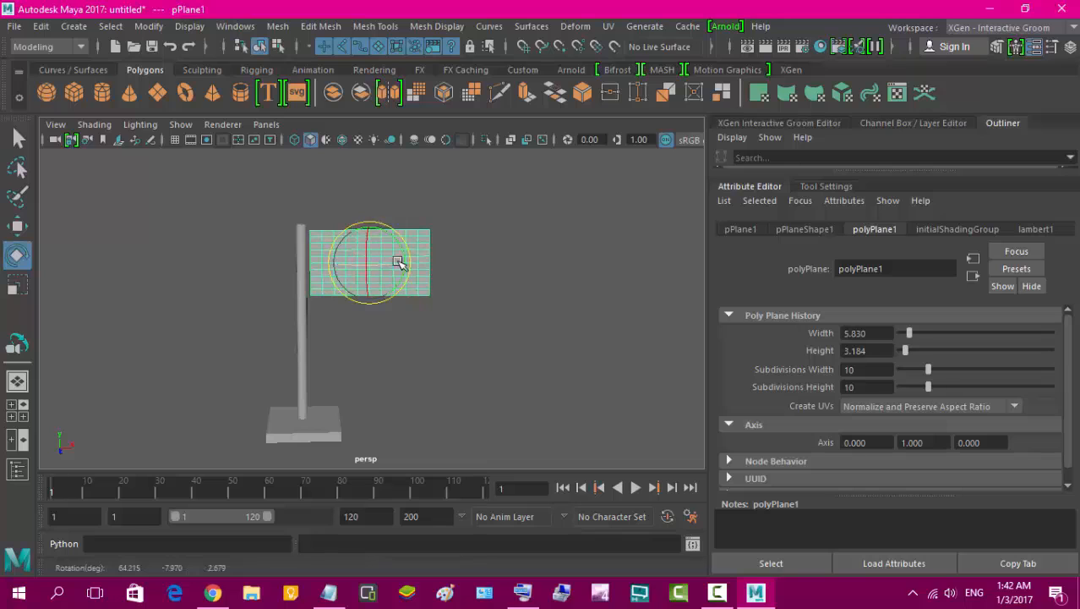
click(17, 225)
drag(417, 262, 411, 258)
Create a polygon cone and move it onto the top end of the flagpole.
click(129, 92)
drag(372, 374, 372, 167)
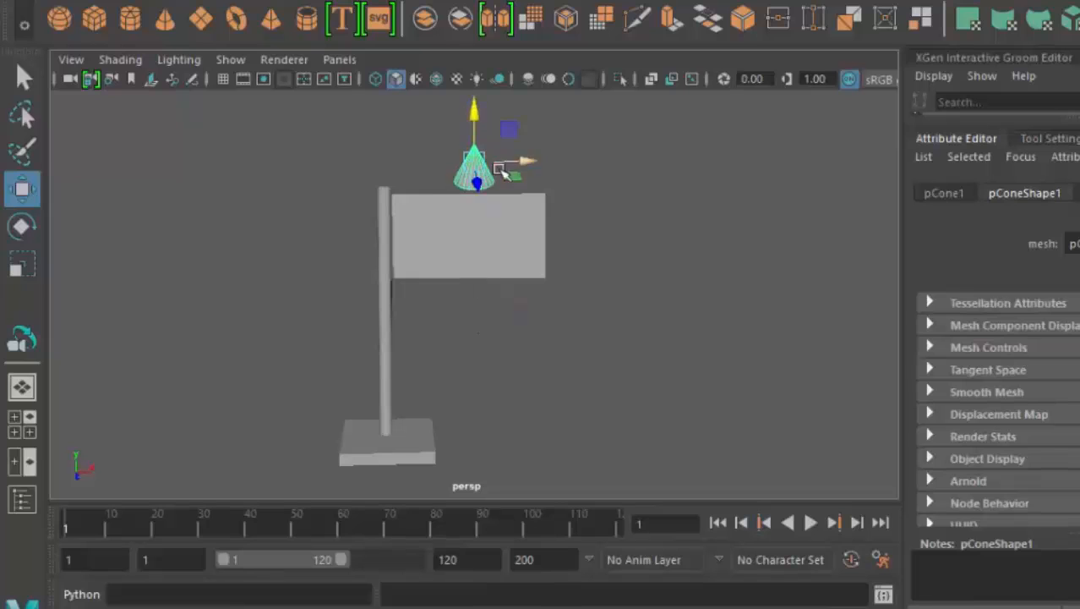
drag(399, 205, 279, 222)
drag(355, 183, 342, 289)
drag(343, 216, 353, 108)
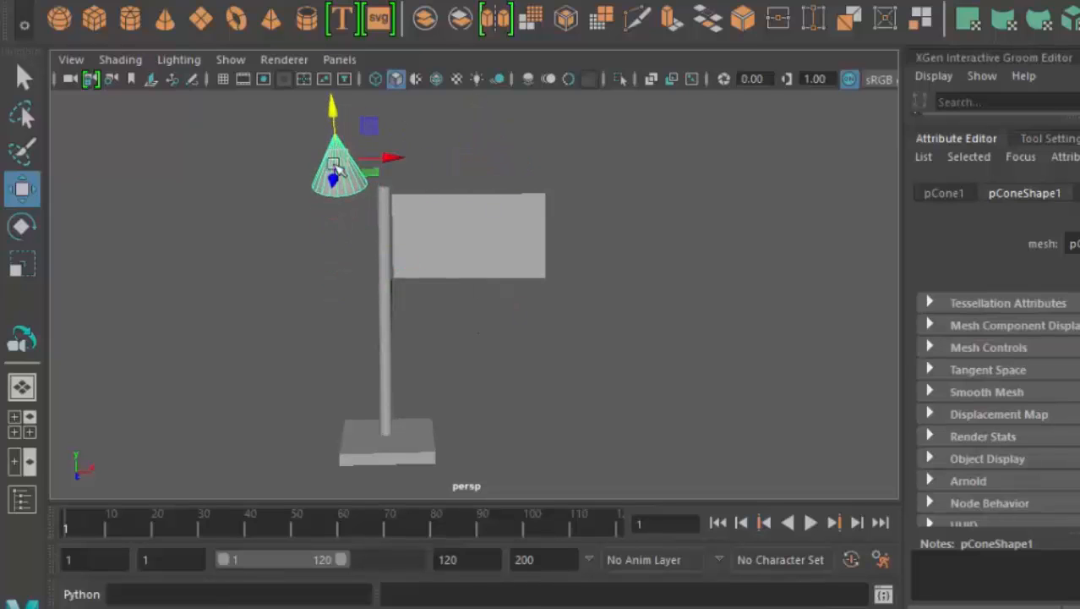
drag(335, 171, 319, 218)
drag(383, 184, 426, 186)
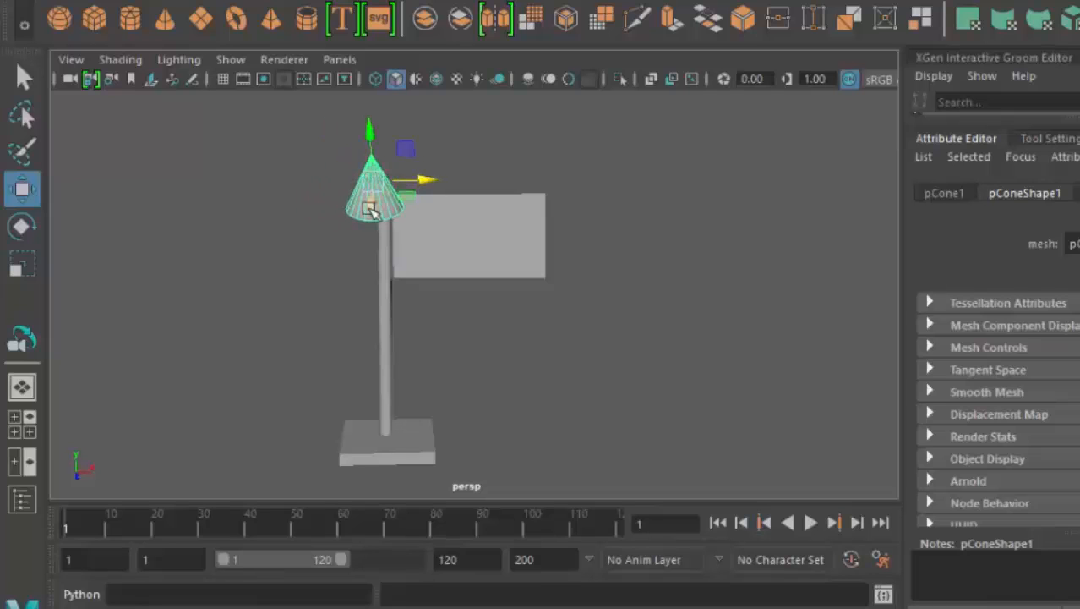
drag(370, 208, 382, 166)
drag(373, 102, 374, 128)
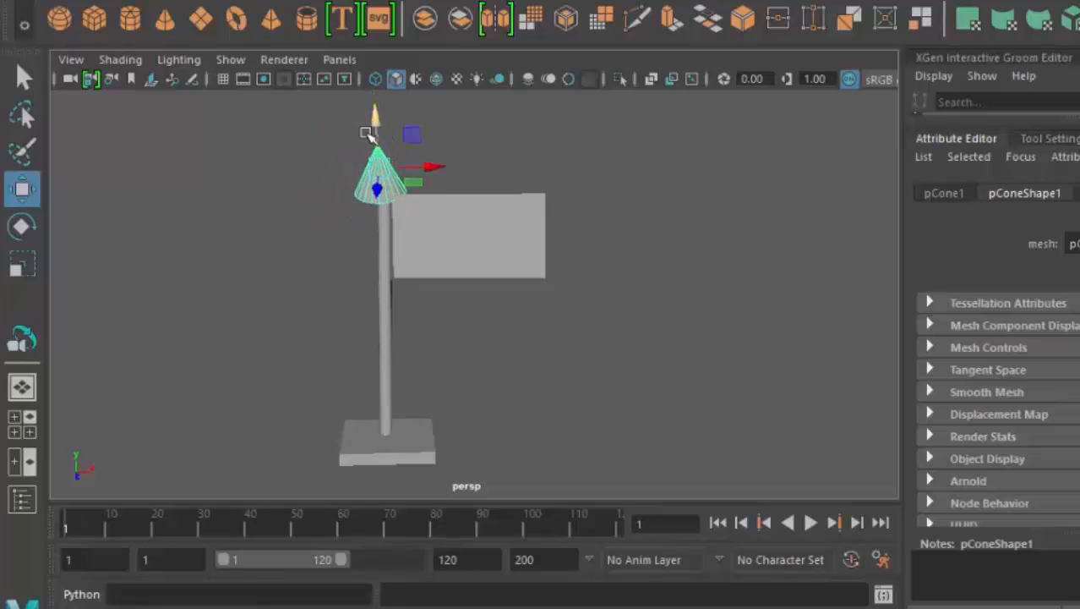
Scale the cone down to a small pointed finial, centre it on the pole's top end and deselect it.
click(22, 265)
drag(382, 187, 412, 167)
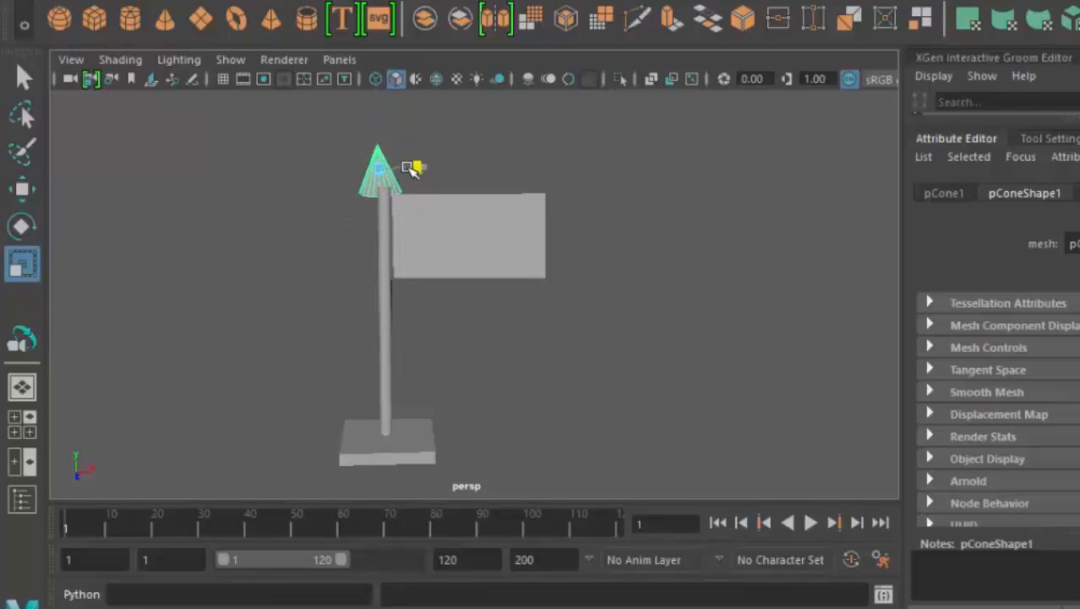
drag(376, 125, 375, 209)
click(22, 188)
drag(374, 135, 374, 119)
click(315, 205)
drag(431, 168, 421, 169)
click(389, 180)
click(22, 263)
drag(381, 126, 381, 136)
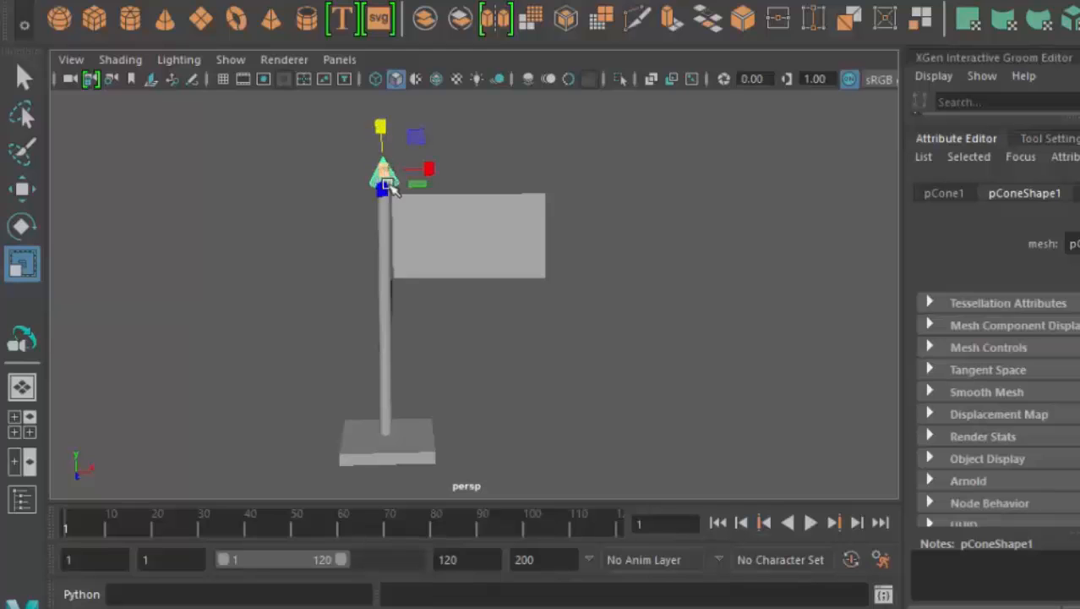
click(22, 189)
click(269, 261)
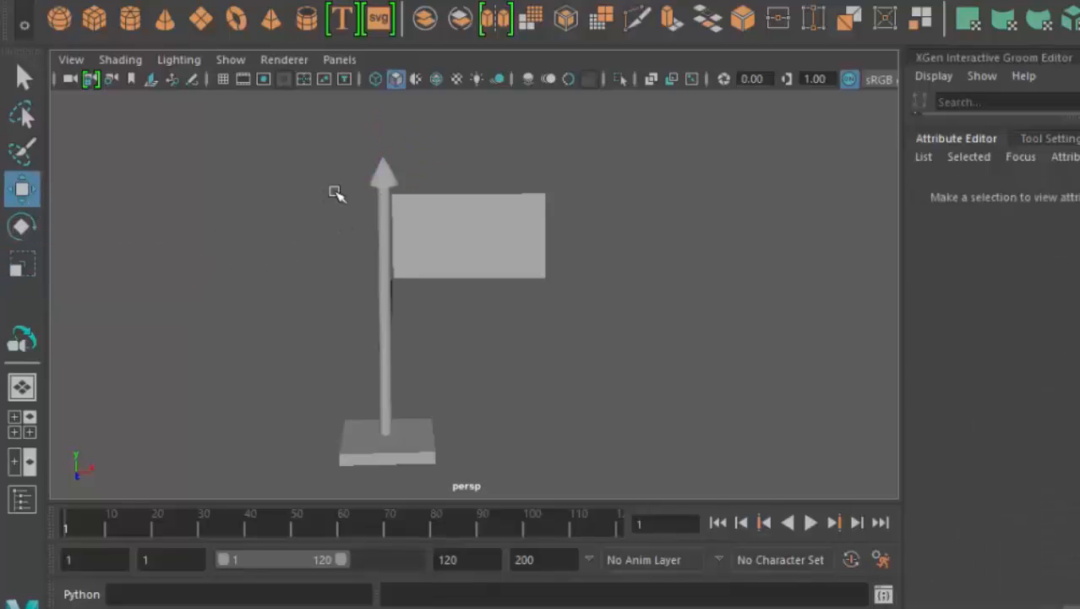
Load image2-300x200.png from Downloads as the flag plane's texture and turn on textured display in the viewport.
click(416, 229)
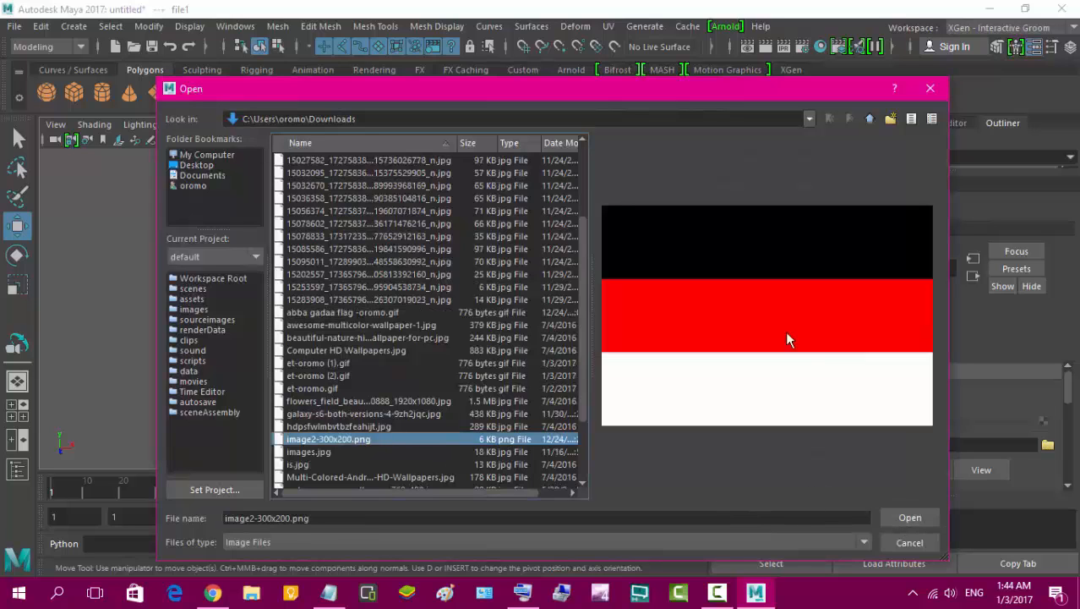
click(910, 518)
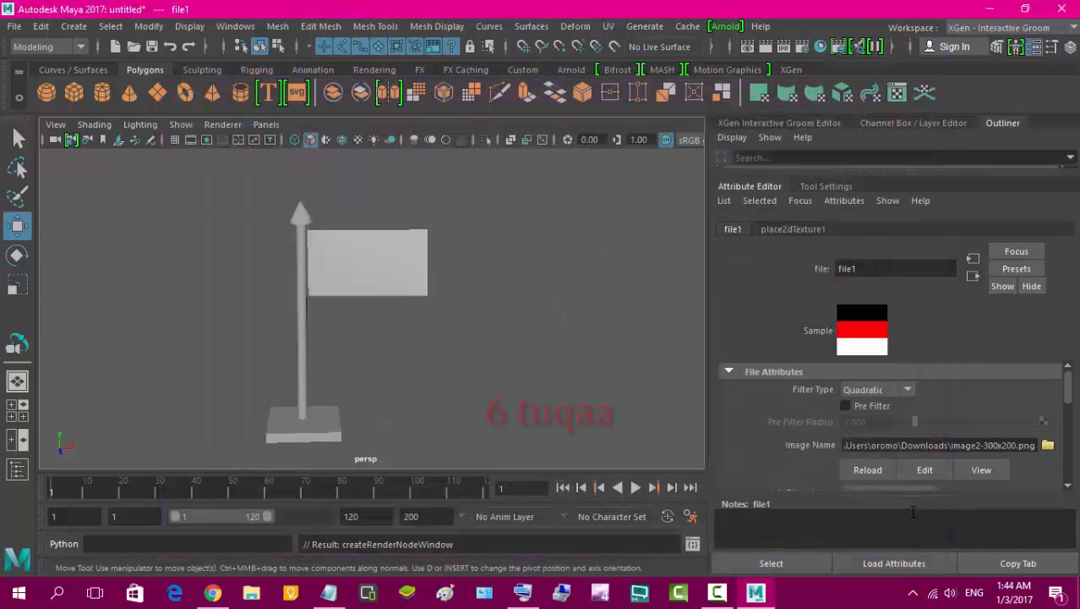
key(6)
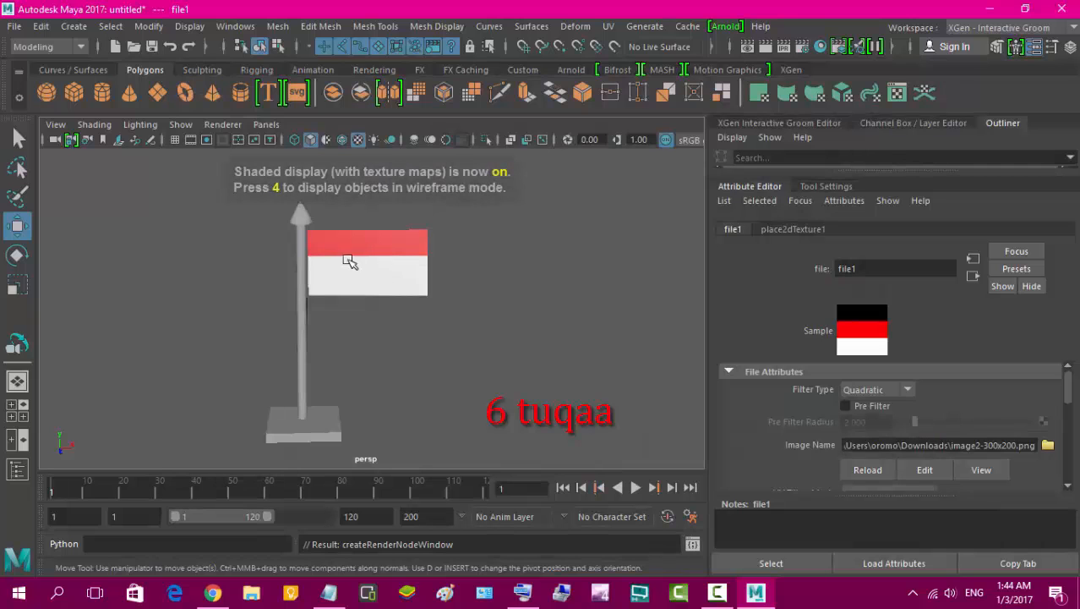
In the UV Editor, stretch the flag's UVs vertically to cover the whole three-stripe image, nudge them into alignment and close the editor.
click(608, 26)
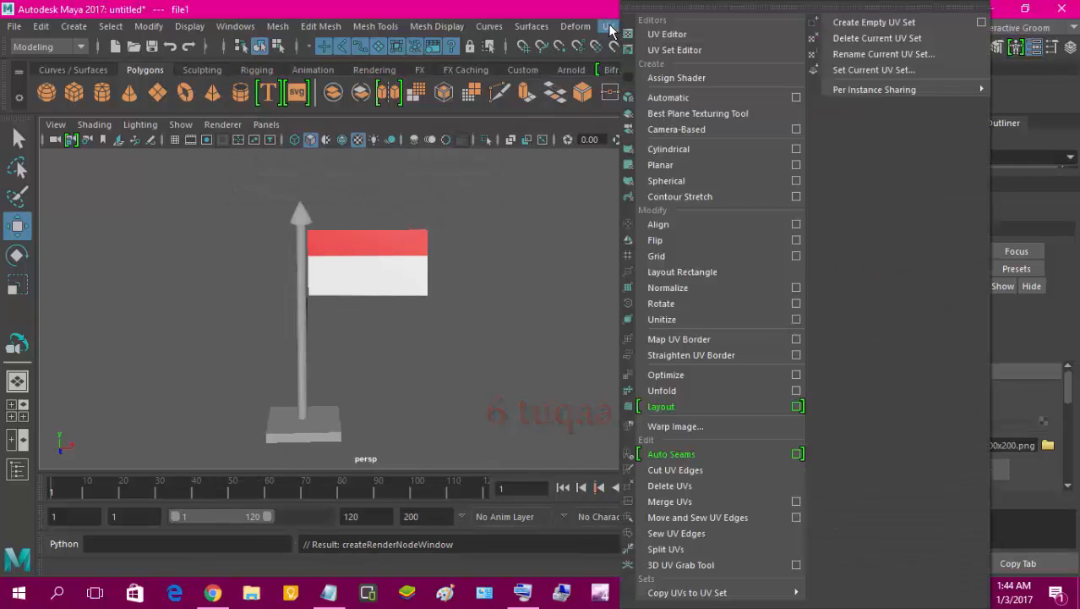
click(681, 35)
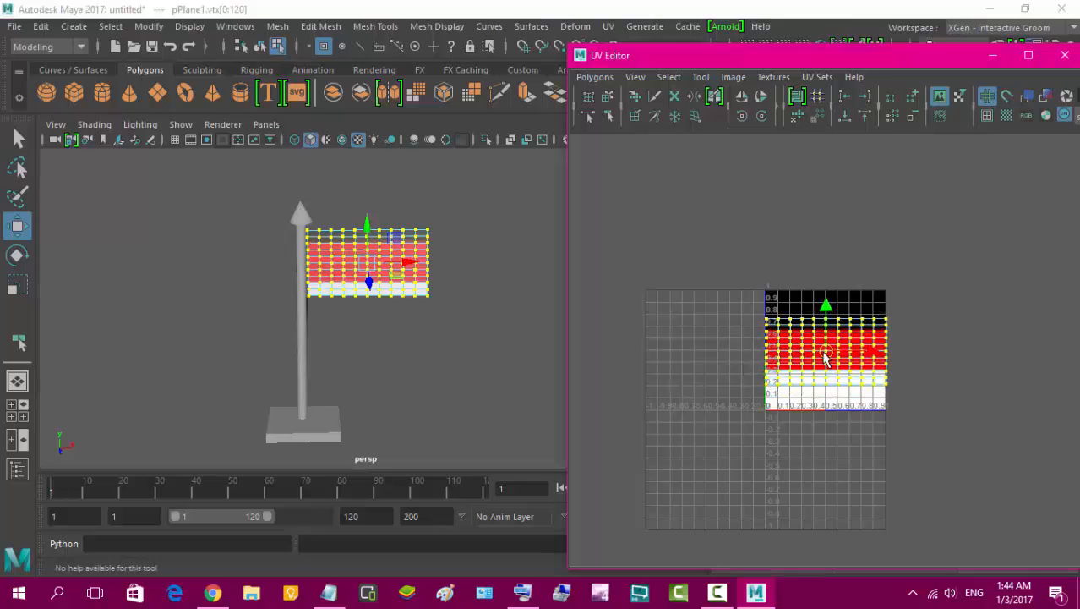
click(17, 285)
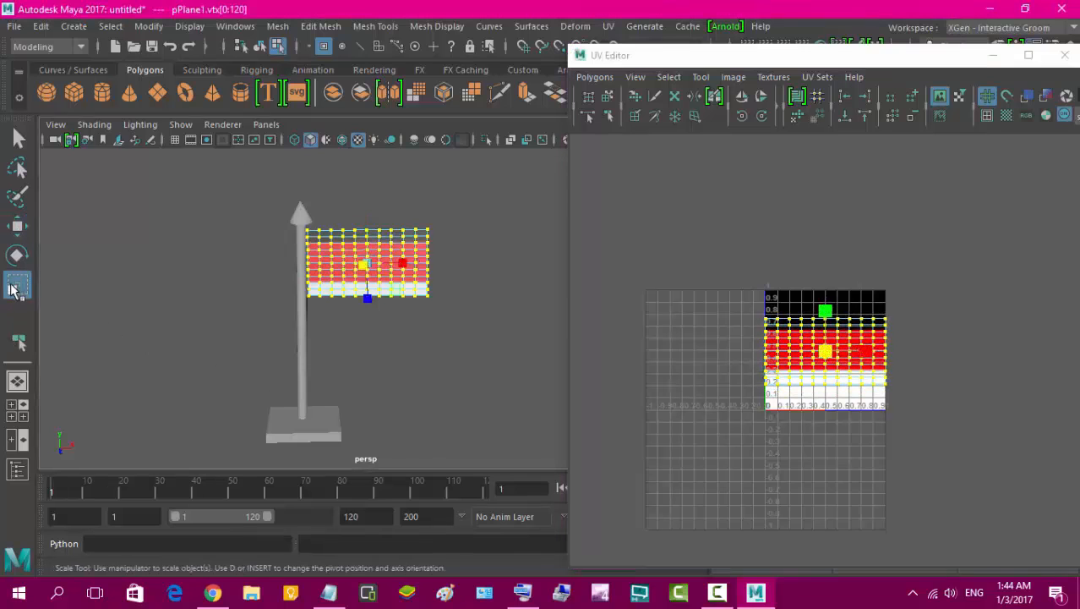
drag(828, 314, 820, 283)
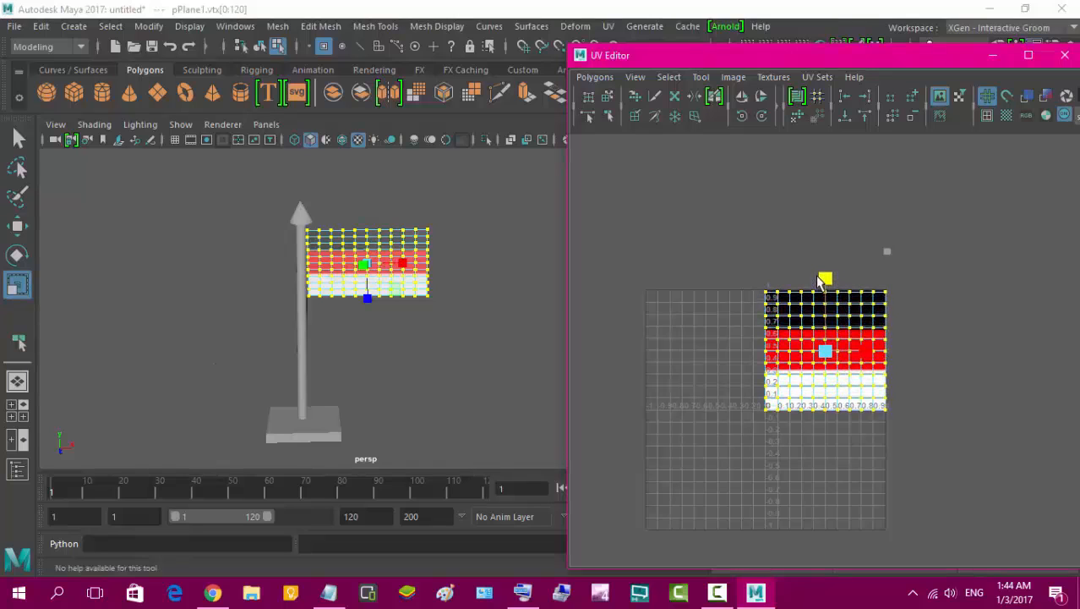
click(17, 226)
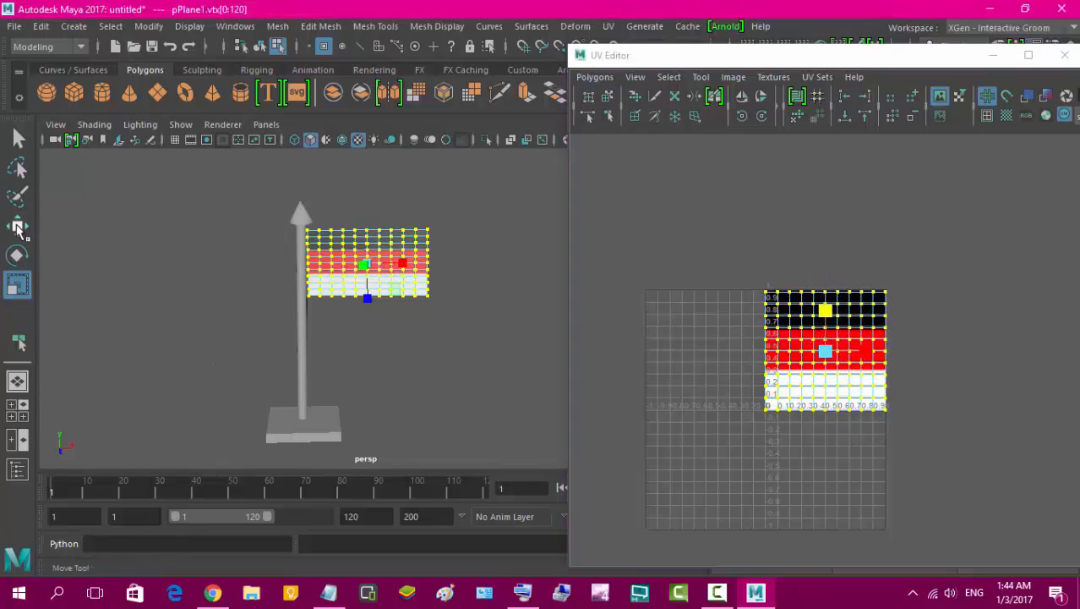
drag(824, 349, 824, 348)
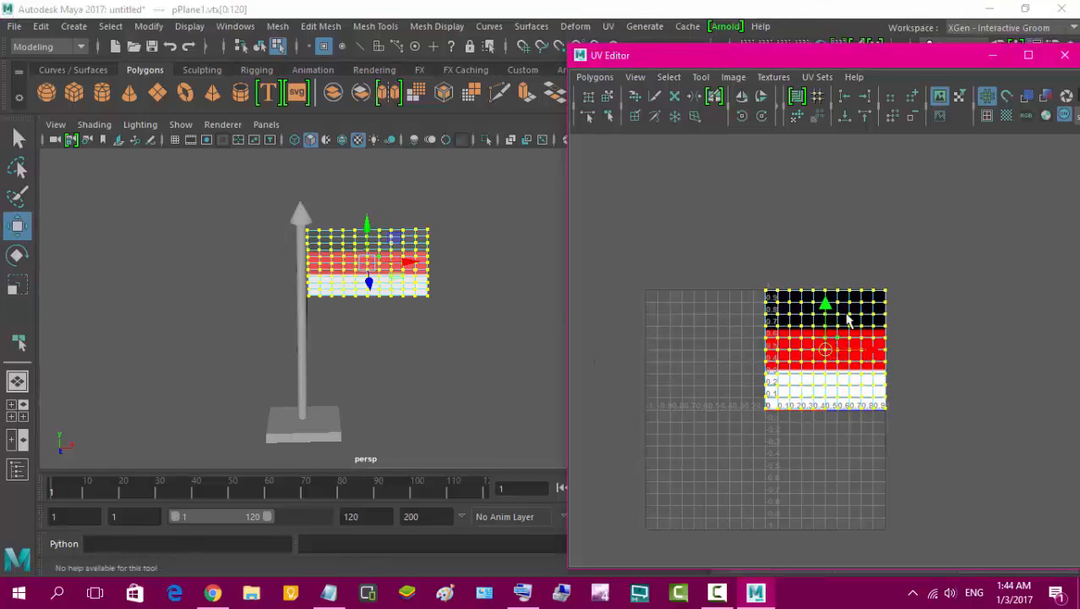
click(1064, 56)
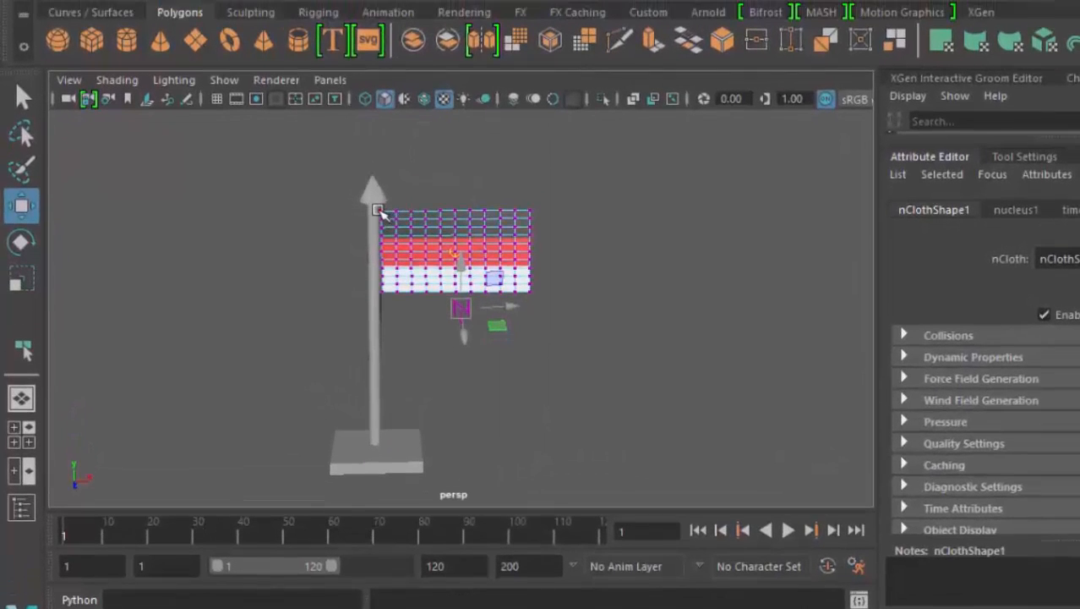
Pin the flag cloth's upper corner vertex beside the pole with a Transform Constraint.
click(380, 191)
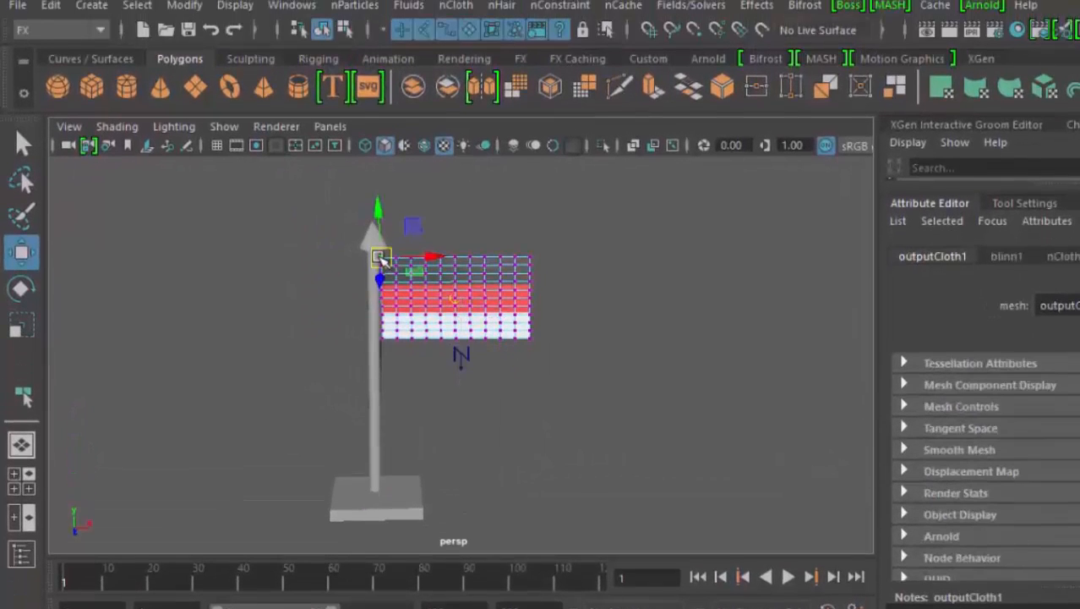
click(558, 32)
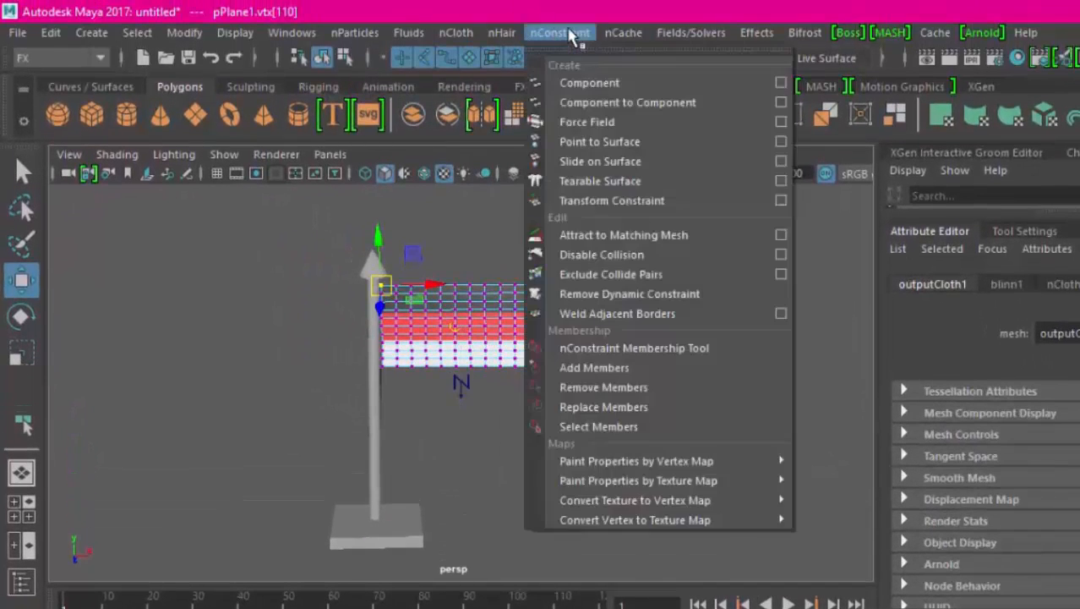
click(607, 201)
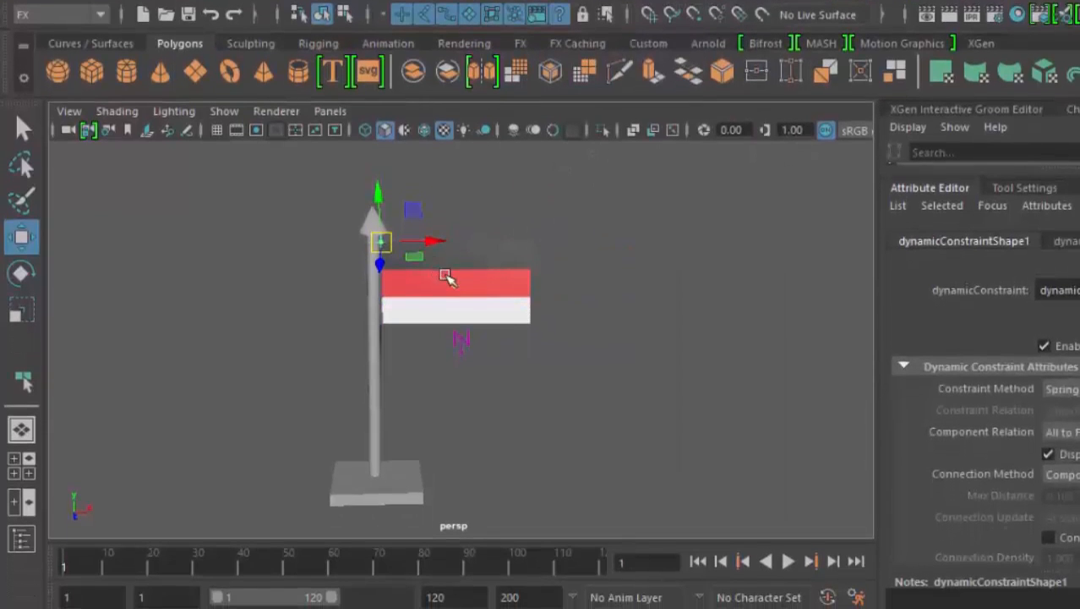
Switch the flag cloth to vertex selection and select its lower corner vertex beside the pole.
right_click(457, 325)
click(440, 280)
click(451, 279)
right_click(447, 272)
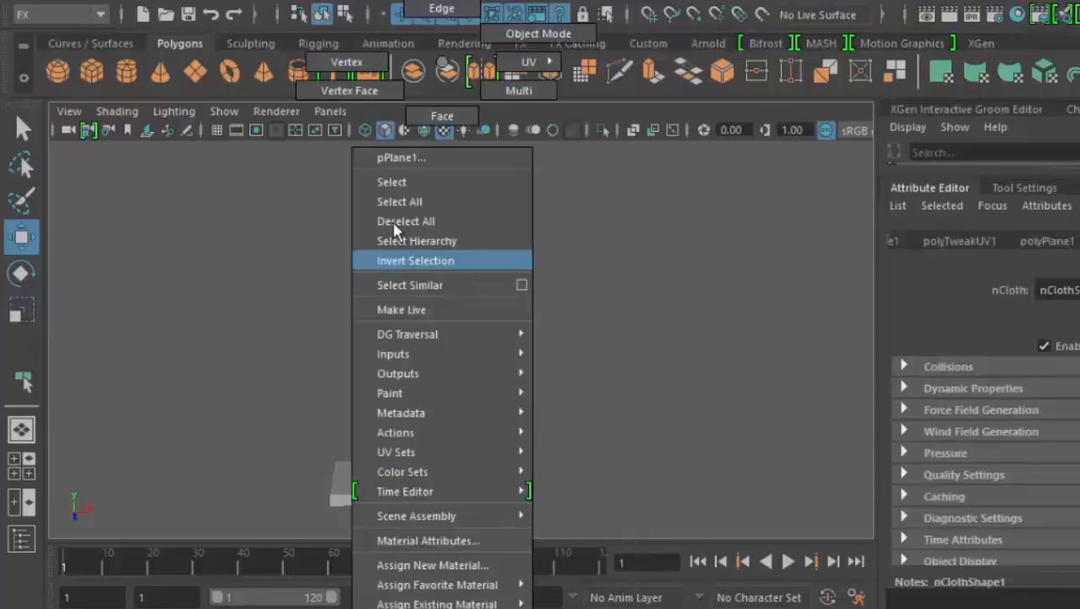
click(336, 72)
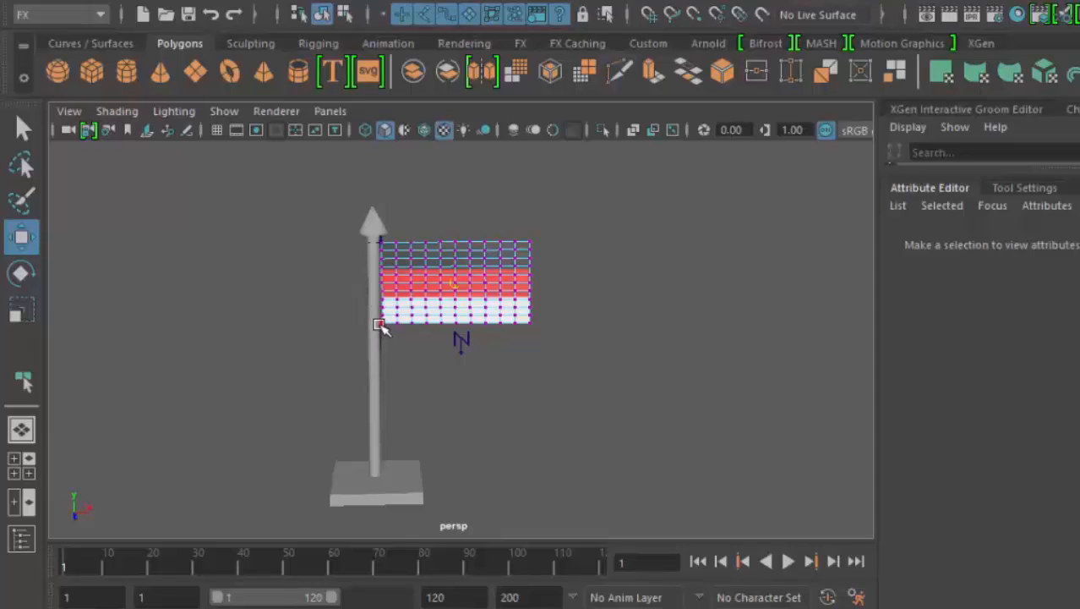
scroll(377, 325, up, 3)
click(339, 313)
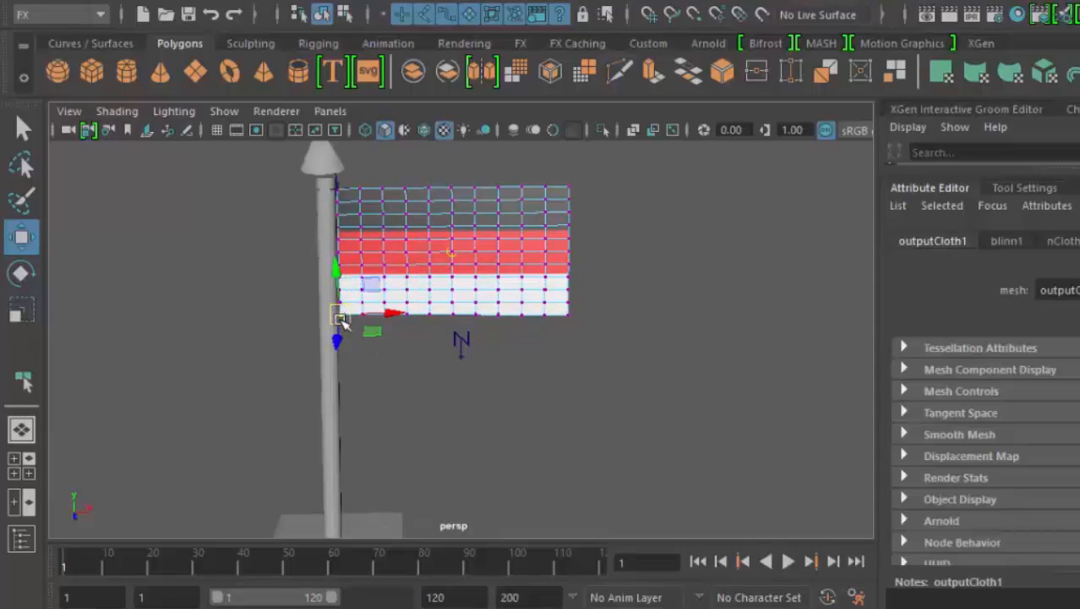